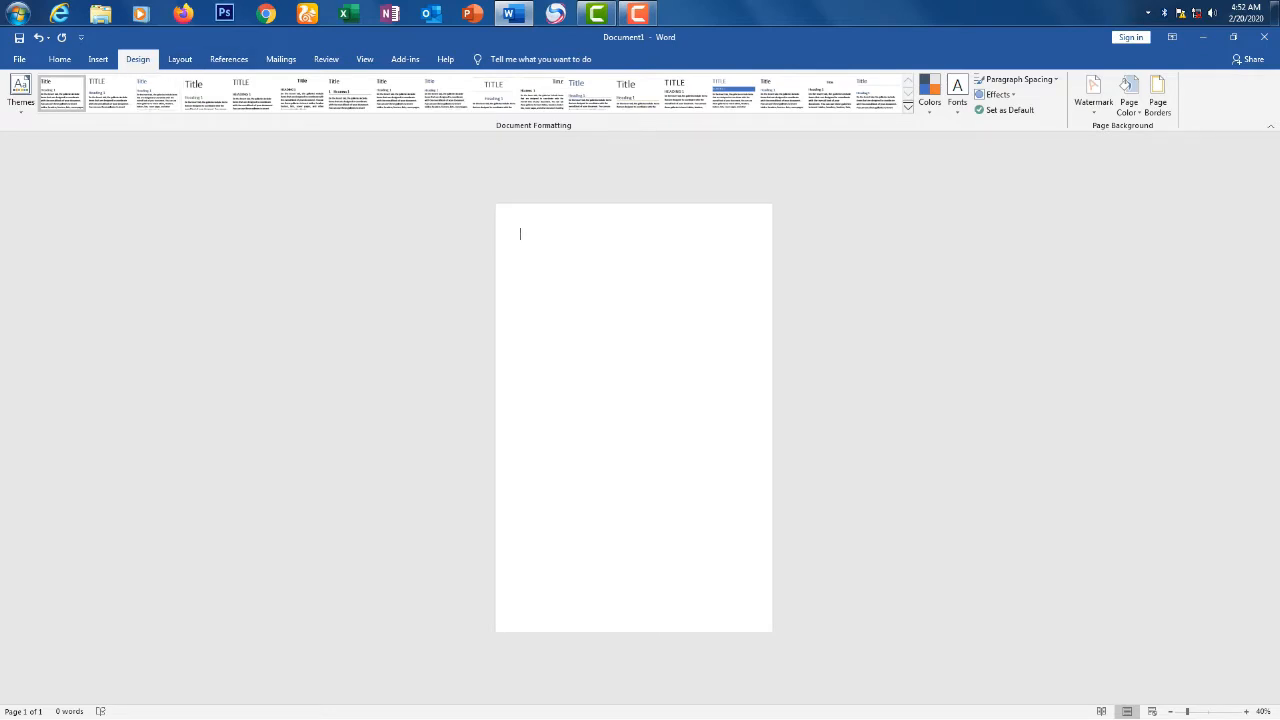
Fill the blank document with sample paragraphs using =rand() and apply the built-in style set with the blue-shaded heading
{"action": "type", "text": "=rand()"}
{"action": "key", "text": "Return"}
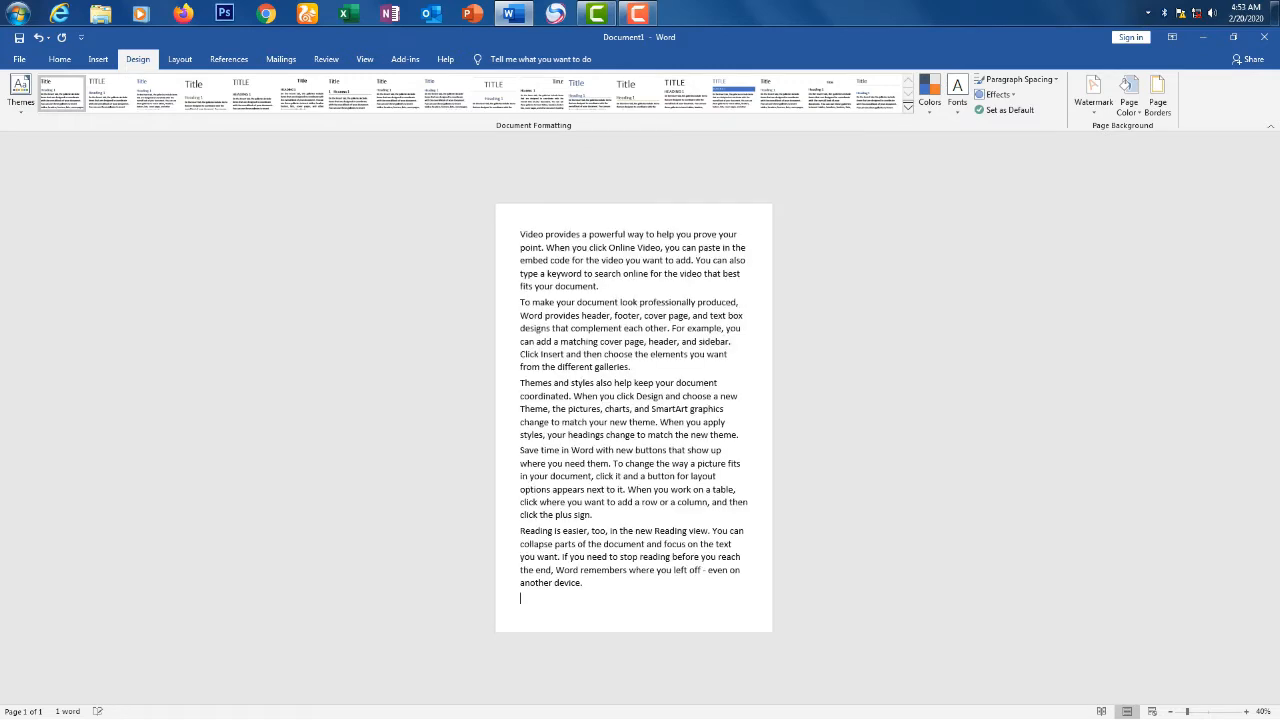
{"action": "left_click", "coordinate": [907, 106]}
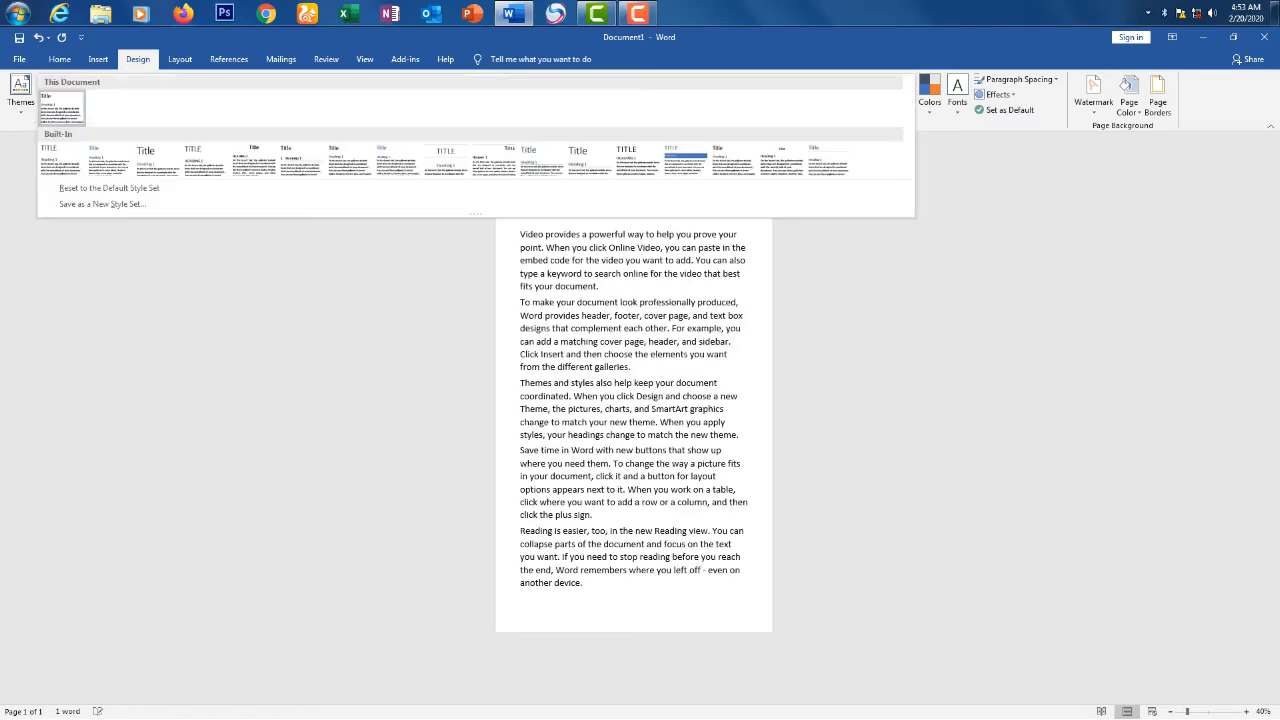
{"action": "left_click", "coordinate": [685, 160]}
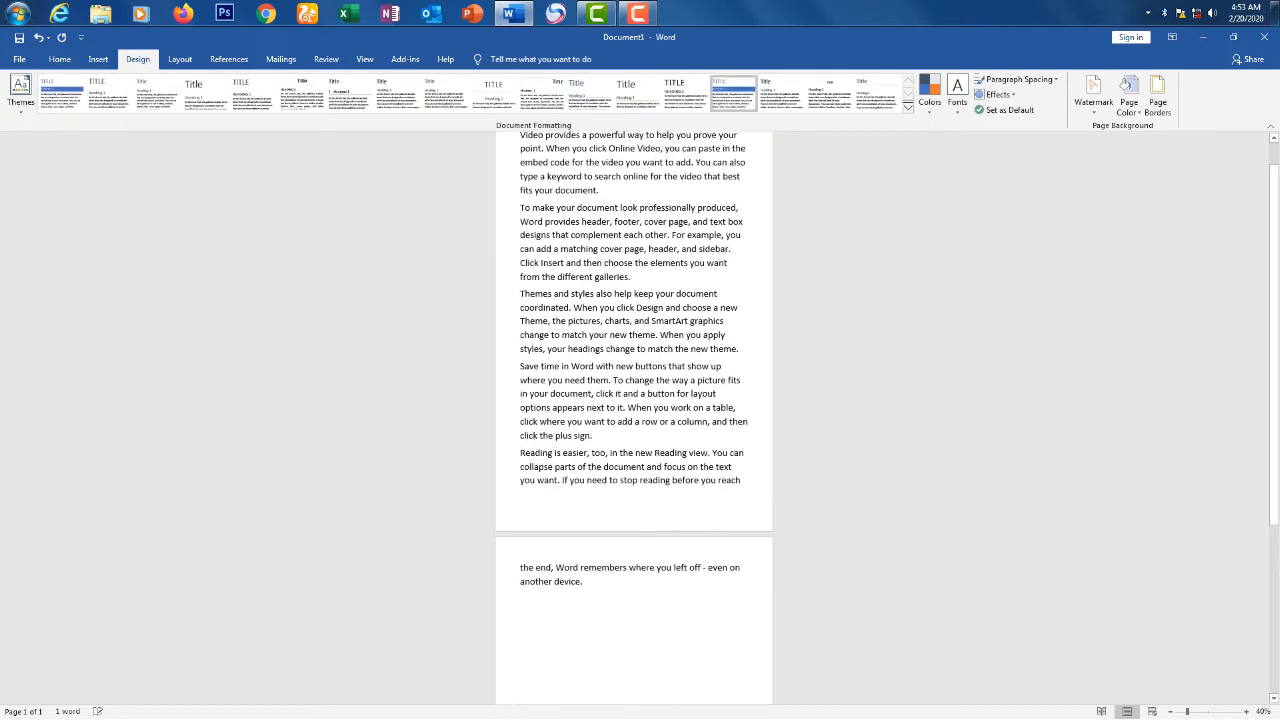
{"action": "left_click", "coordinate": [907, 106]}
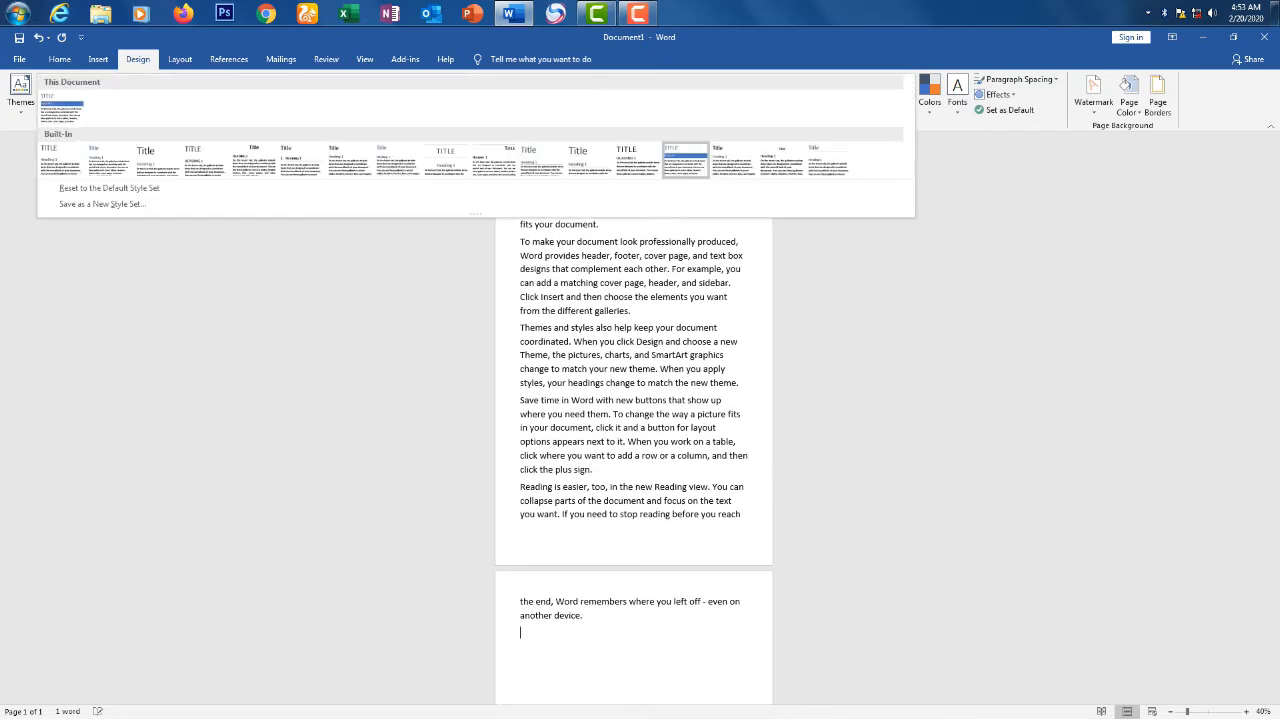
{"action": "key", "text": "Escape"}
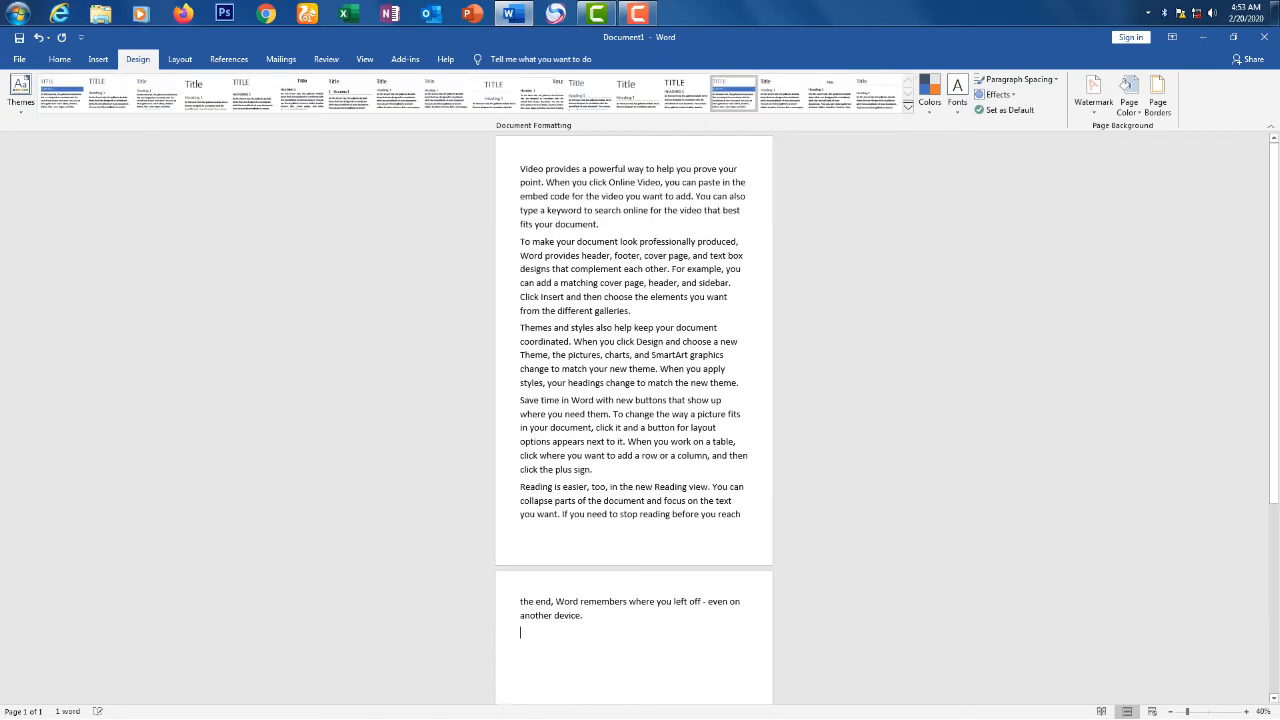
Select the whole document text and apply the Facet theme
{"action": "key", "text": "ctrl+a"}
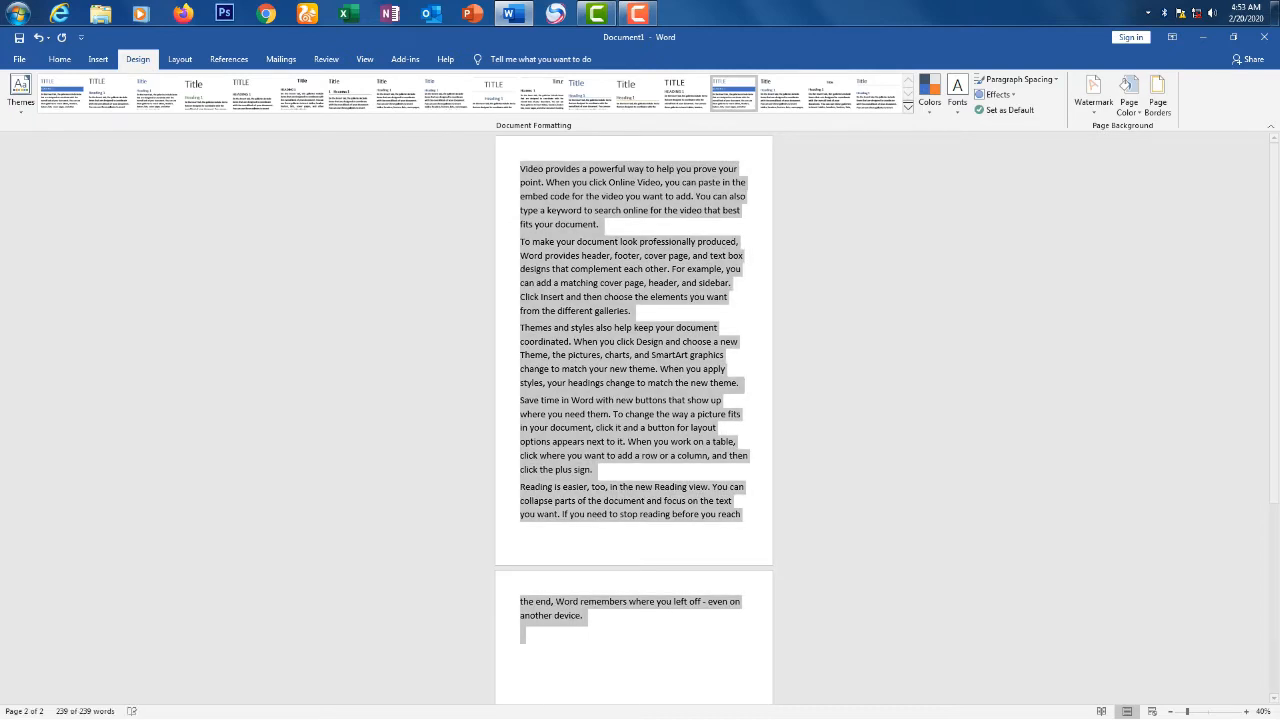
{"action": "left_click", "coordinate": [61, 93]}
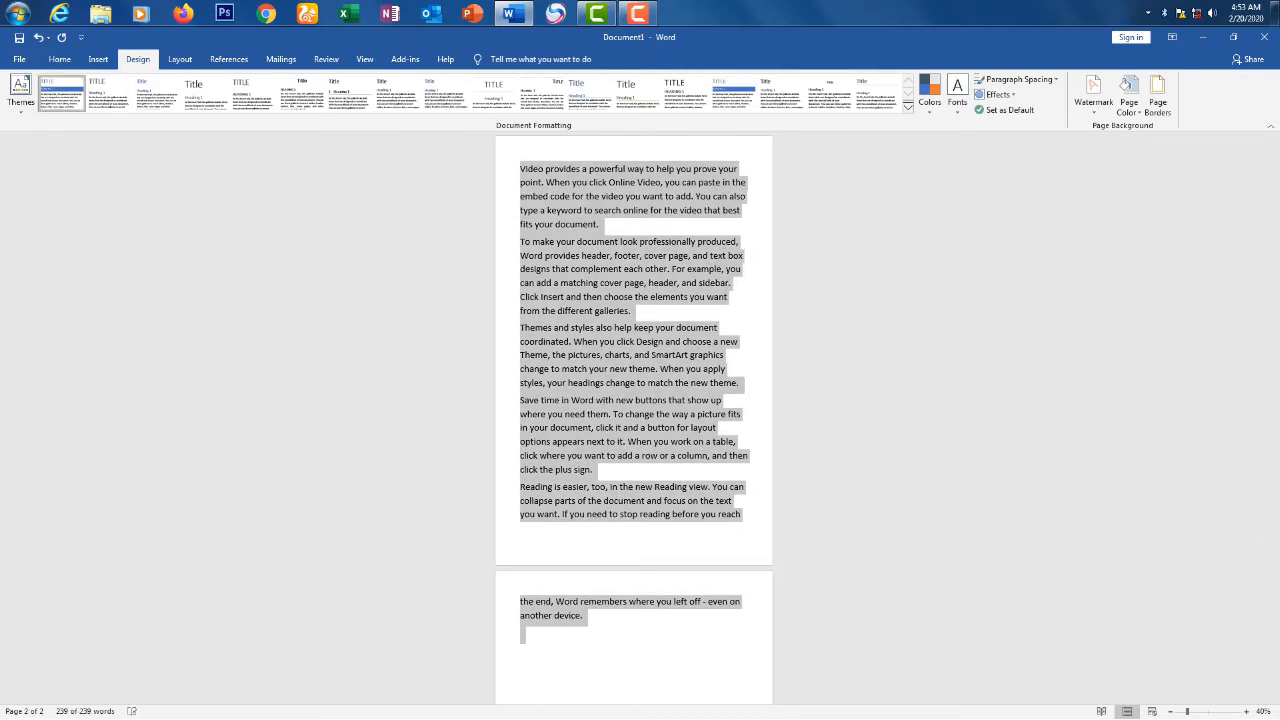
{"action": "left_click", "coordinate": [21, 92]}
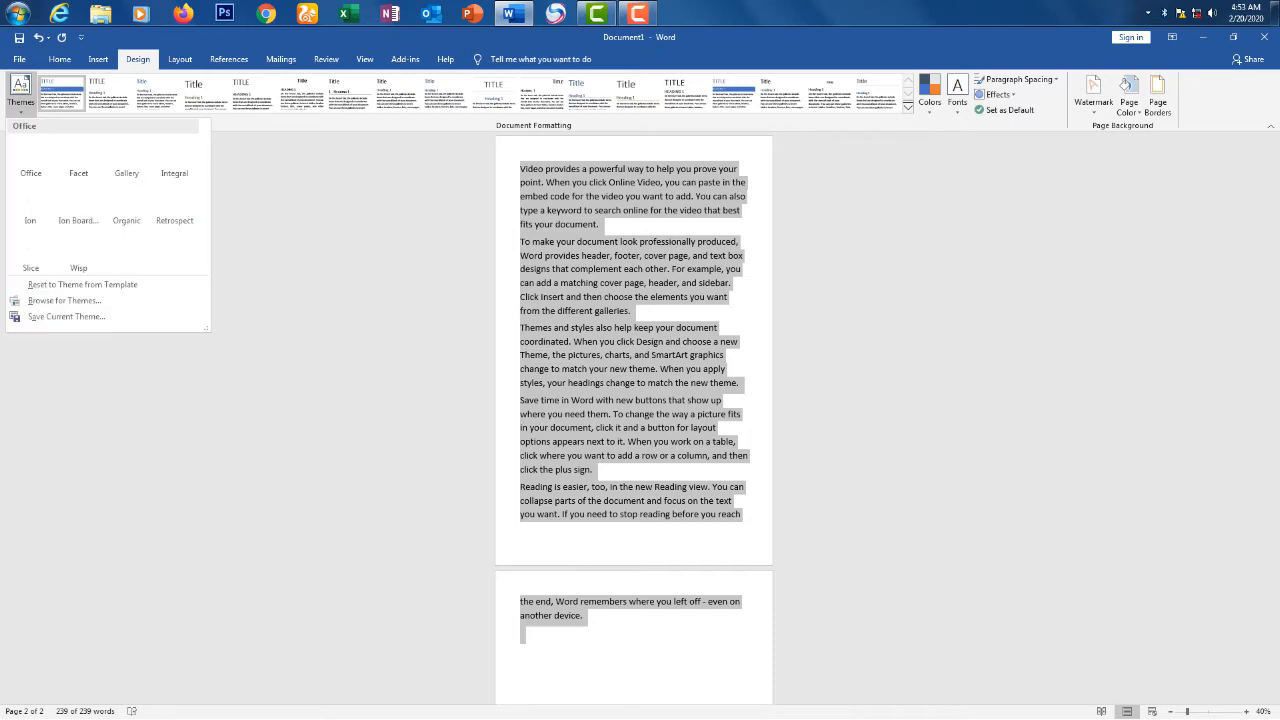
{"action": "left_click", "coordinate": [78, 155]}
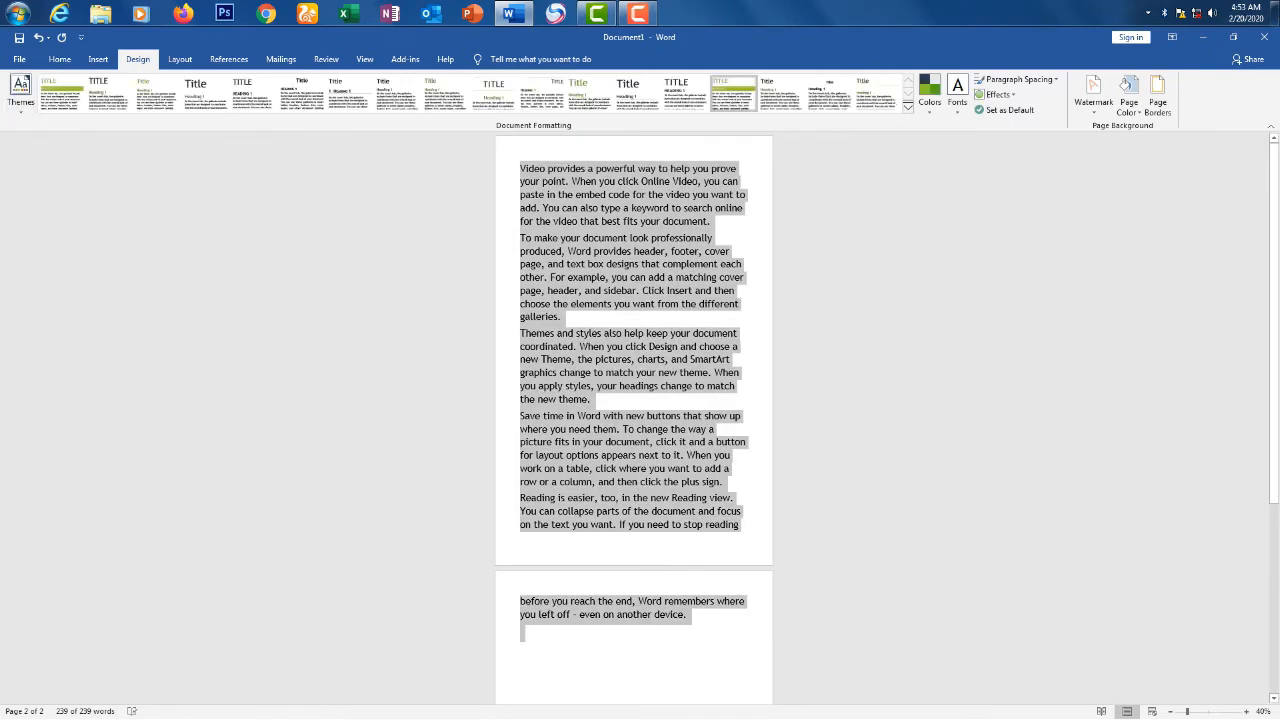
Apply the built-in style set with the green title and heading, and change the document theme to Wisp
{"action": "left_click", "coordinate": [907, 106]}
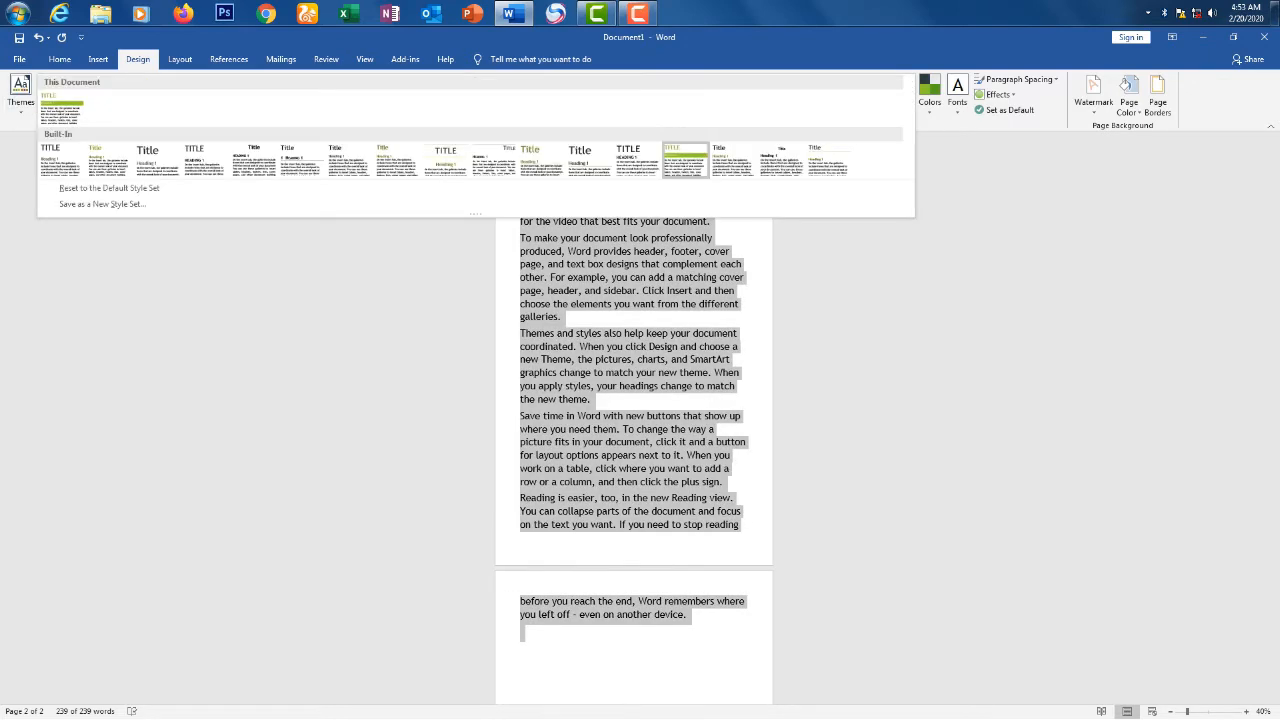
{"action": "left_click", "coordinate": [541, 160]}
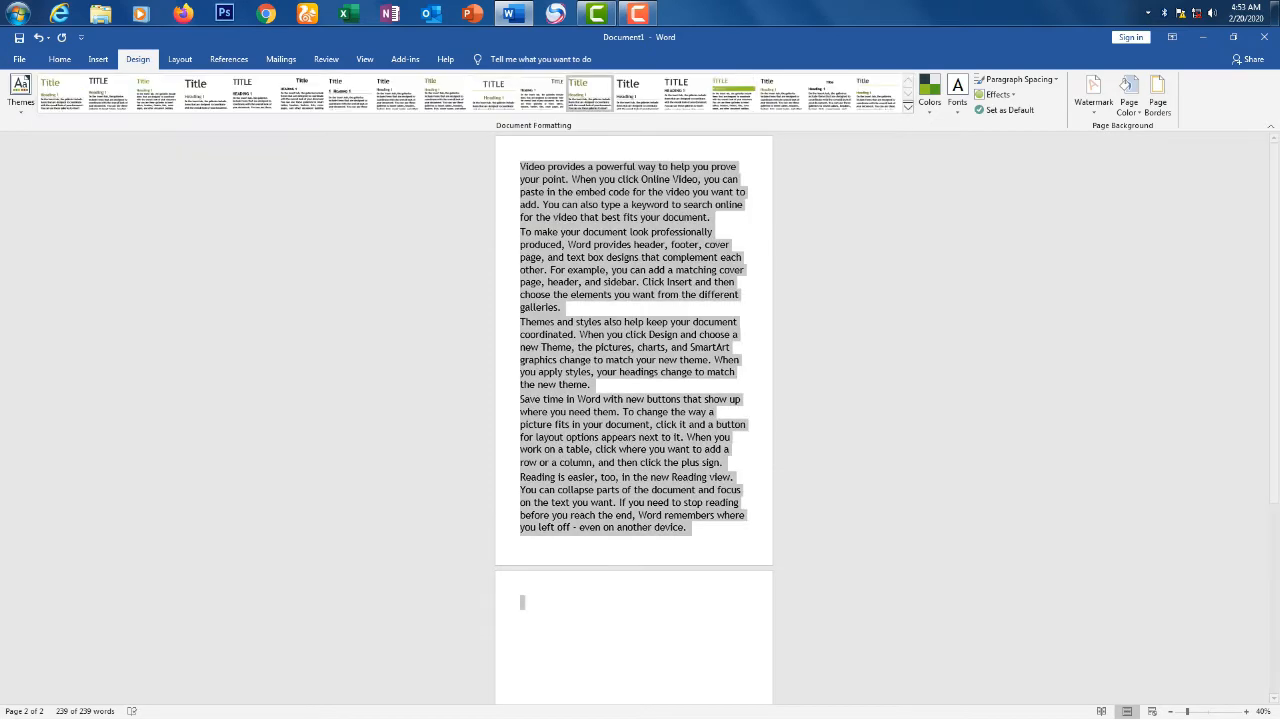
{"action": "left_click", "coordinate": [907, 106]}
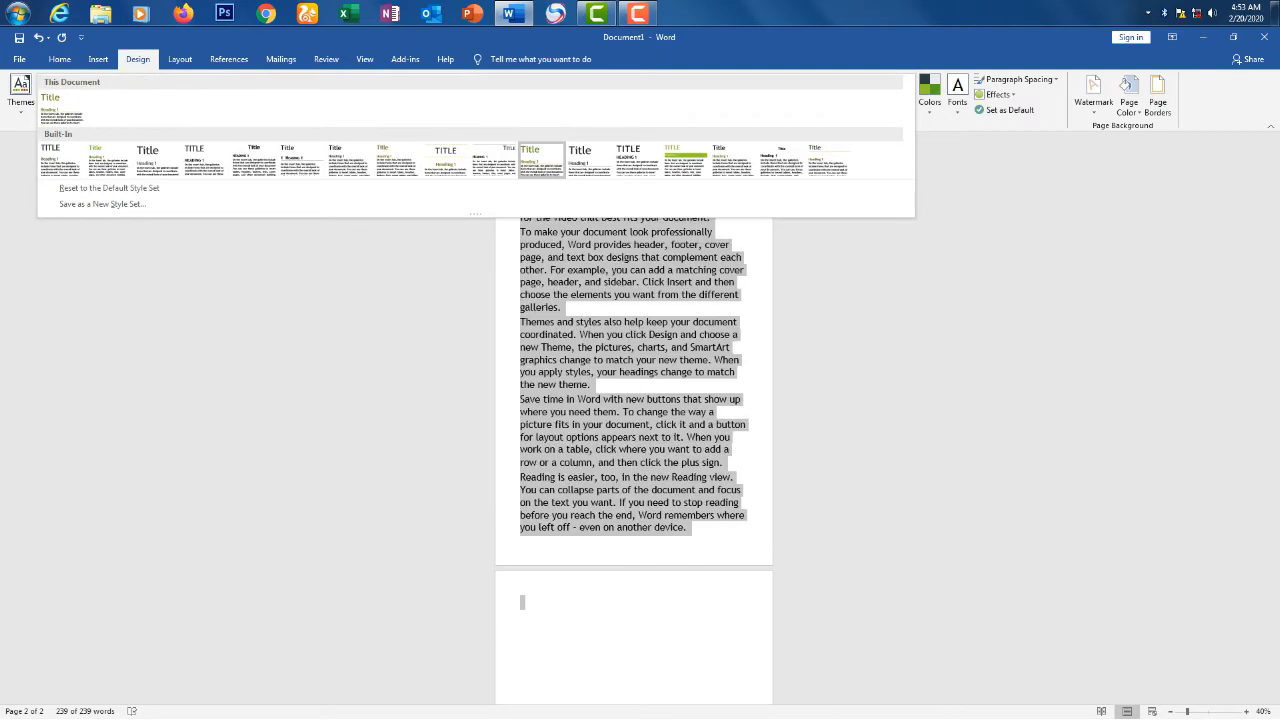
{"action": "left_click", "coordinate": [21, 91]}
{"action": "left_click", "coordinate": [21, 90]}
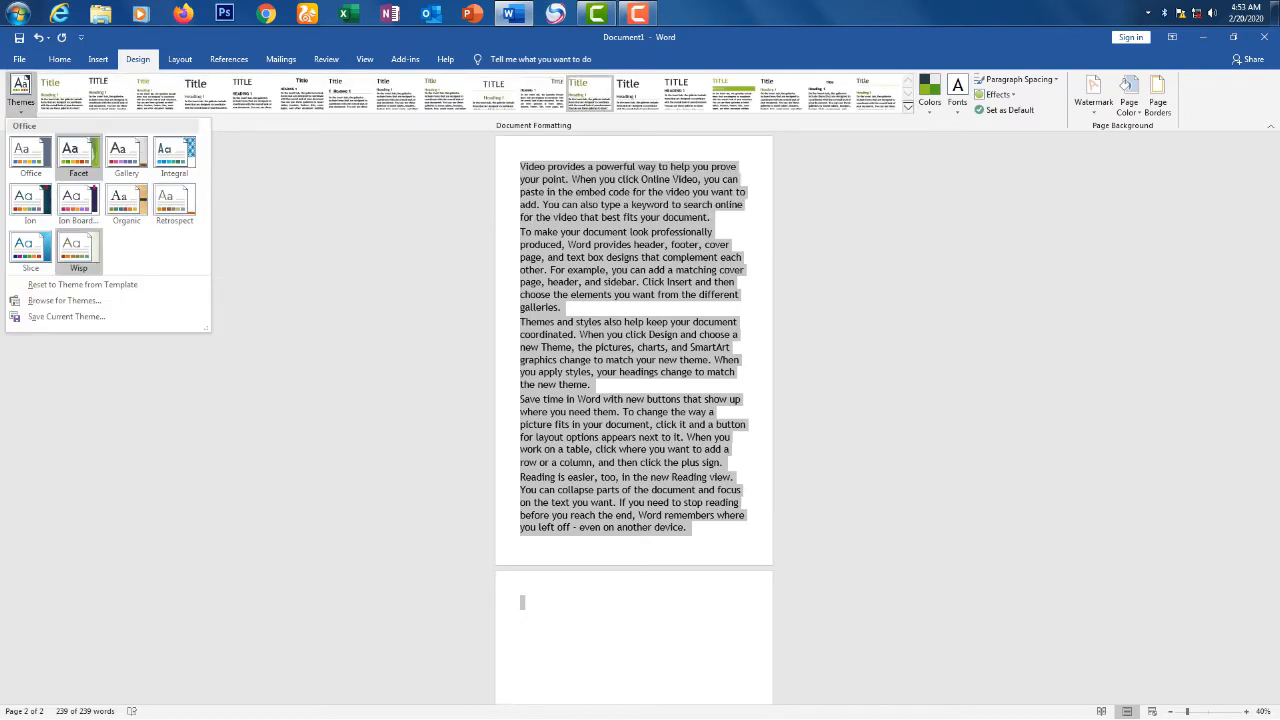
{"action": "left_click", "coordinate": [78, 250]}
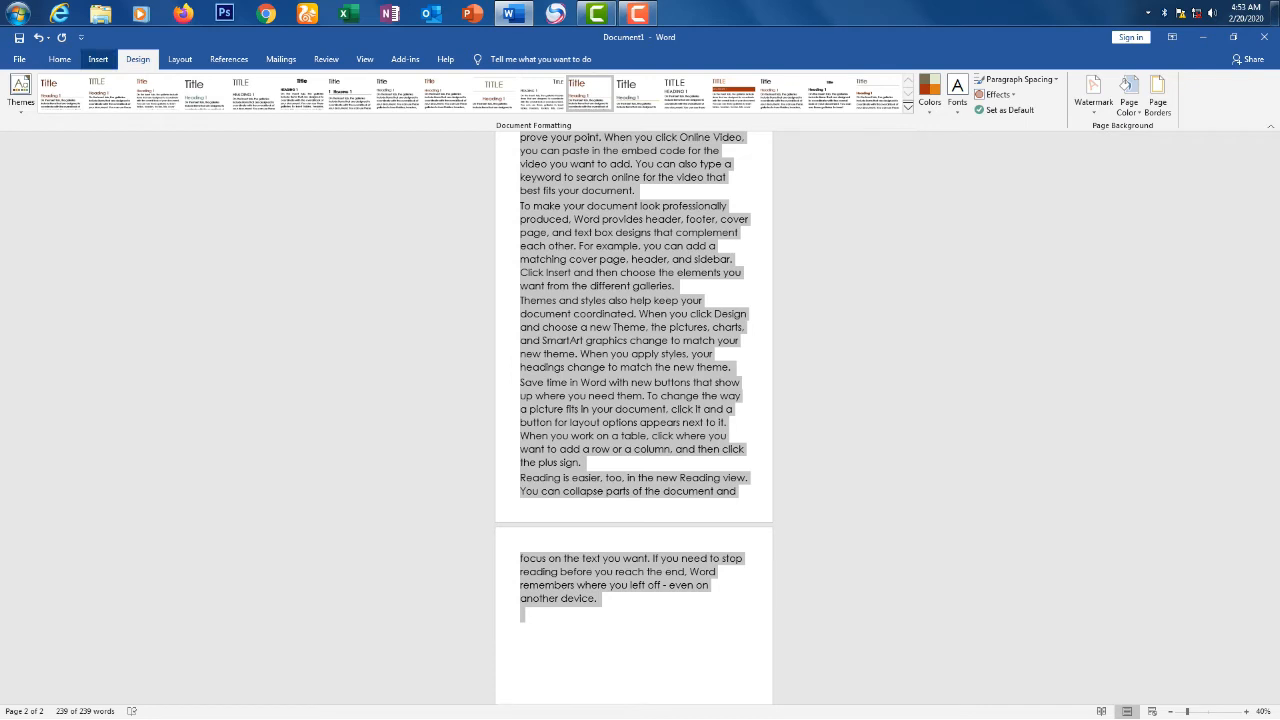
Change the page orientation to Landscape
{"action": "left_click", "coordinate": [98, 59]}
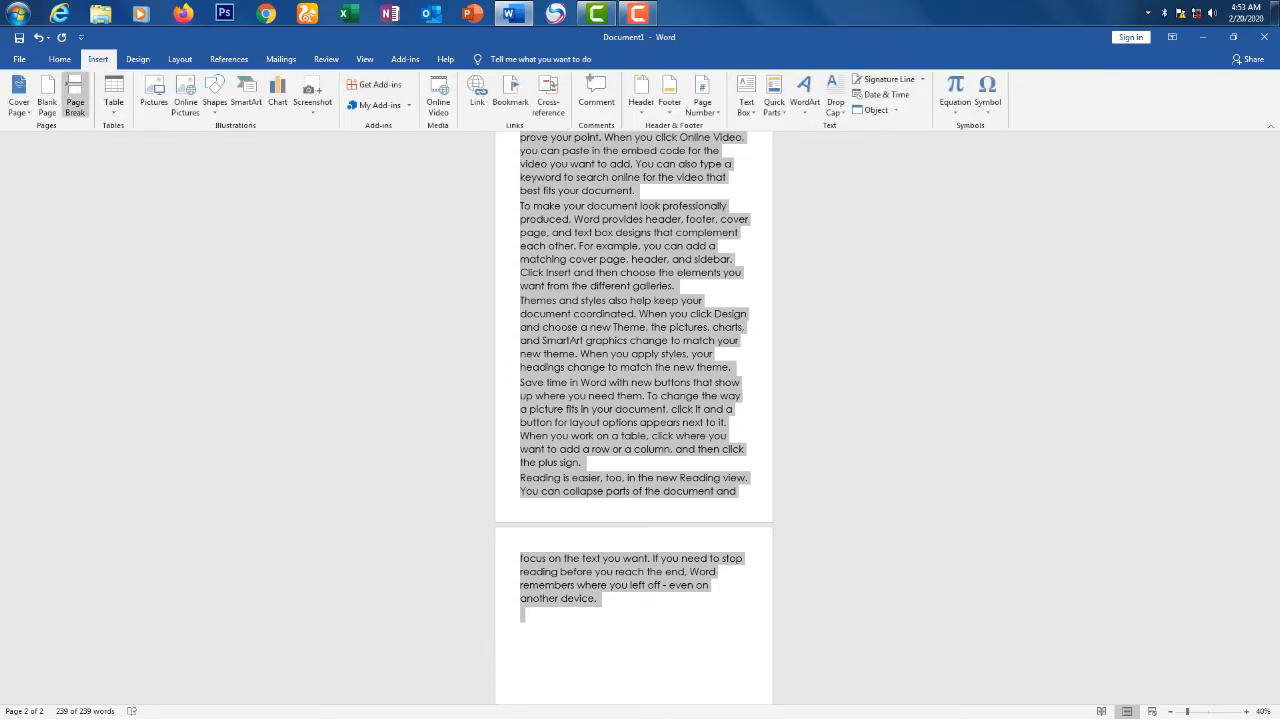
{"action": "left_click", "coordinate": [138, 59]}
{"action": "left_click", "coordinate": [180, 59]}
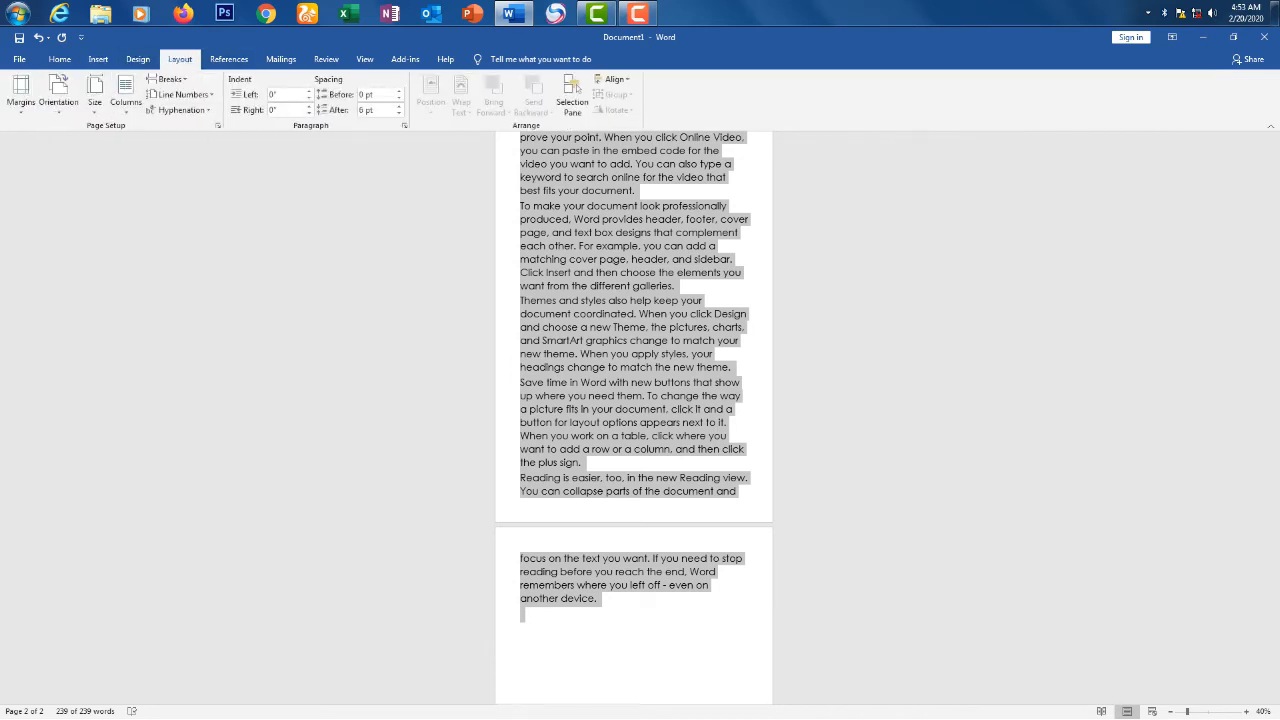
{"action": "left_click", "coordinate": [58, 95]}
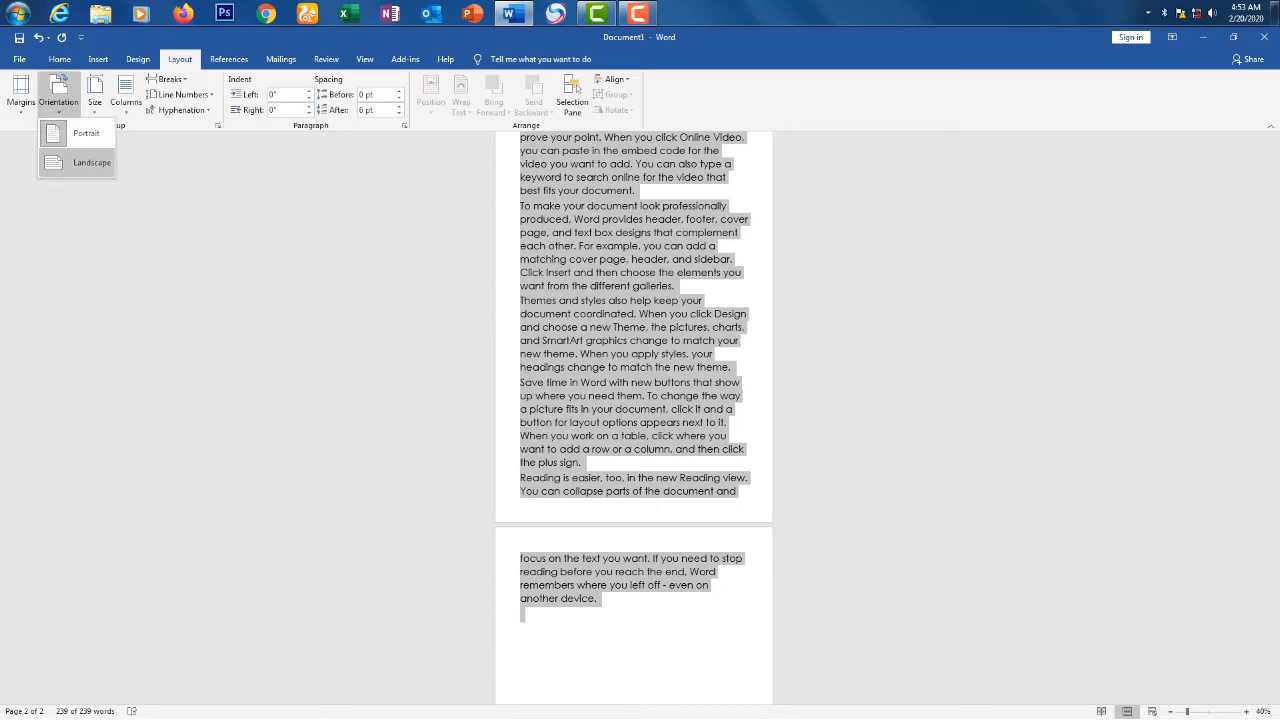
{"action": "left_click", "coordinate": [91, 162]}
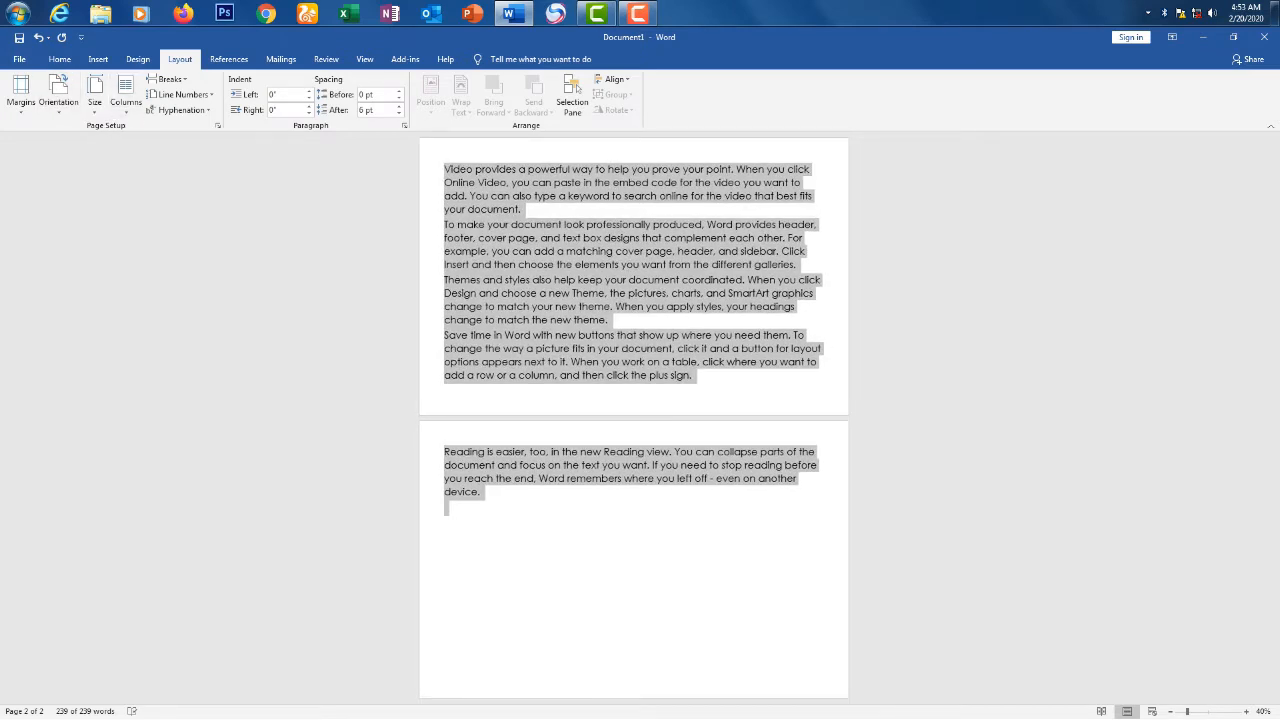
Select the text from "Online Video" through "plus sign" on the first page and set the theme colors to Office
{"action": "left_click", "coordinate": [806, 224]}
{"action": "left_click_drag", "start_coordinate": [693, 375], "coordinate": [444, 182]}
{"action": "left_click", "coordinate": [138, 59]}
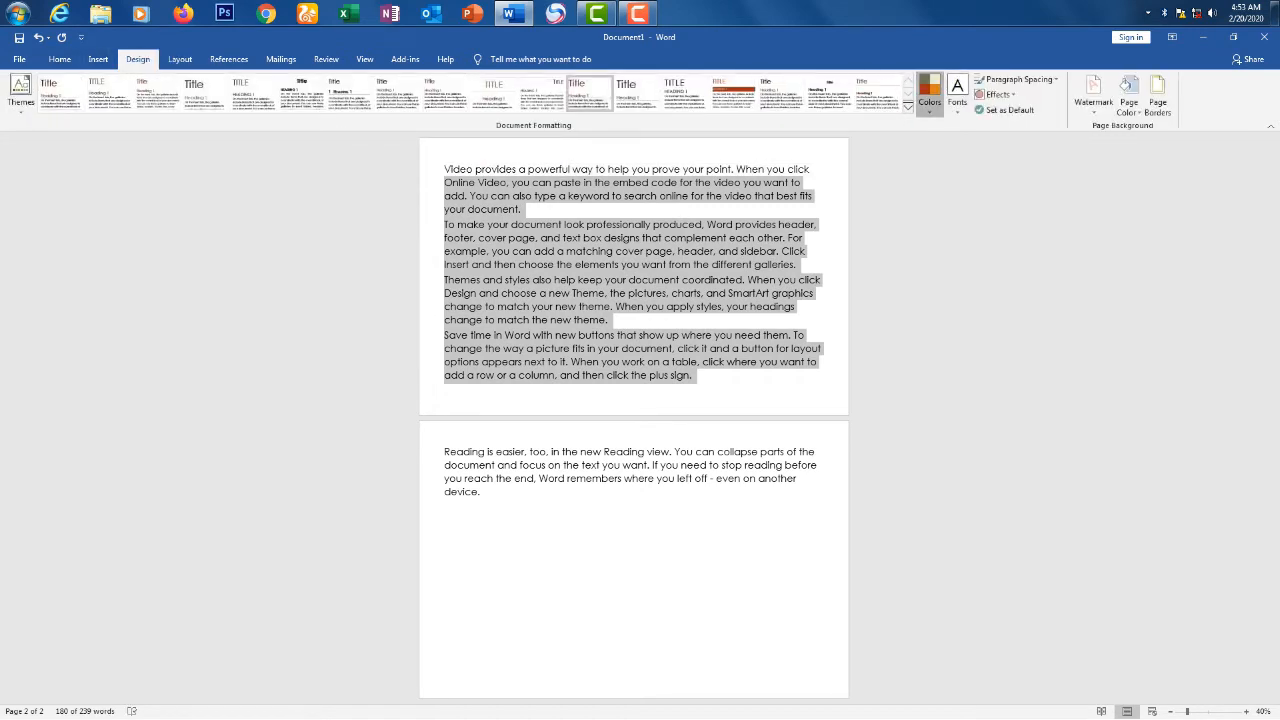
{"action": "left_click", "coordinate": [929, 95]}
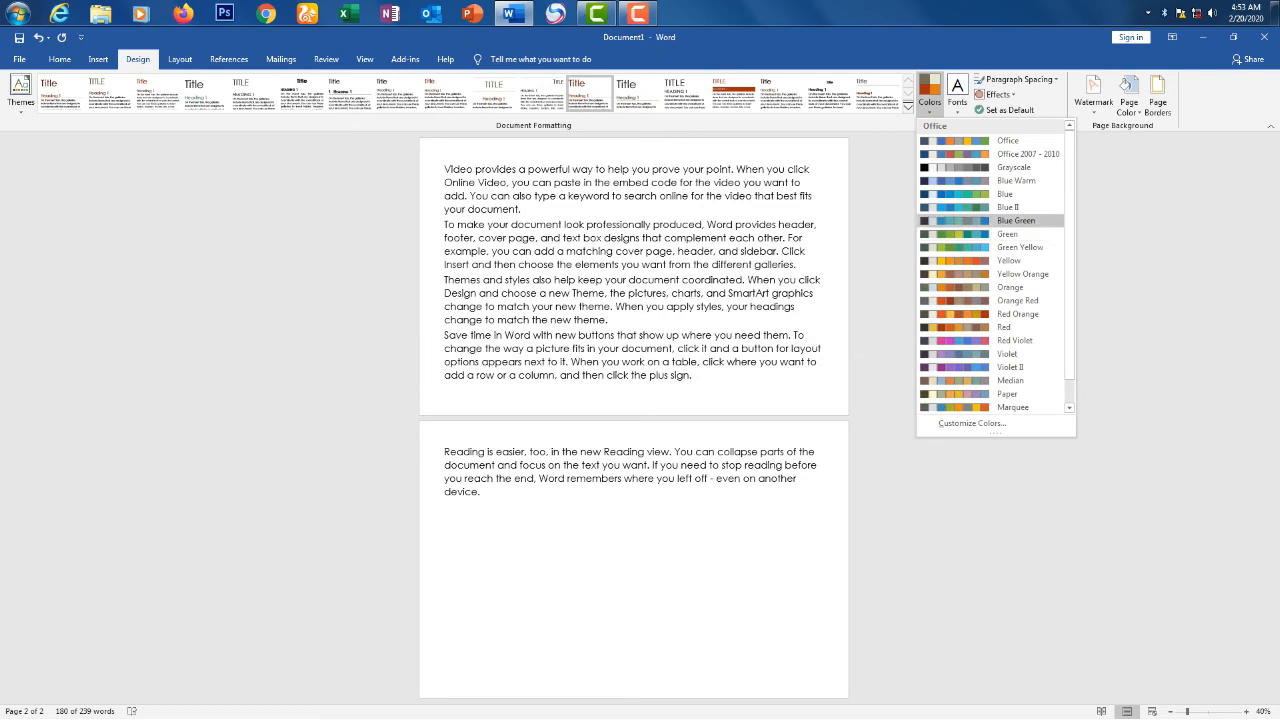
{"action": "left_click", "coordinate": [1007, 141]}
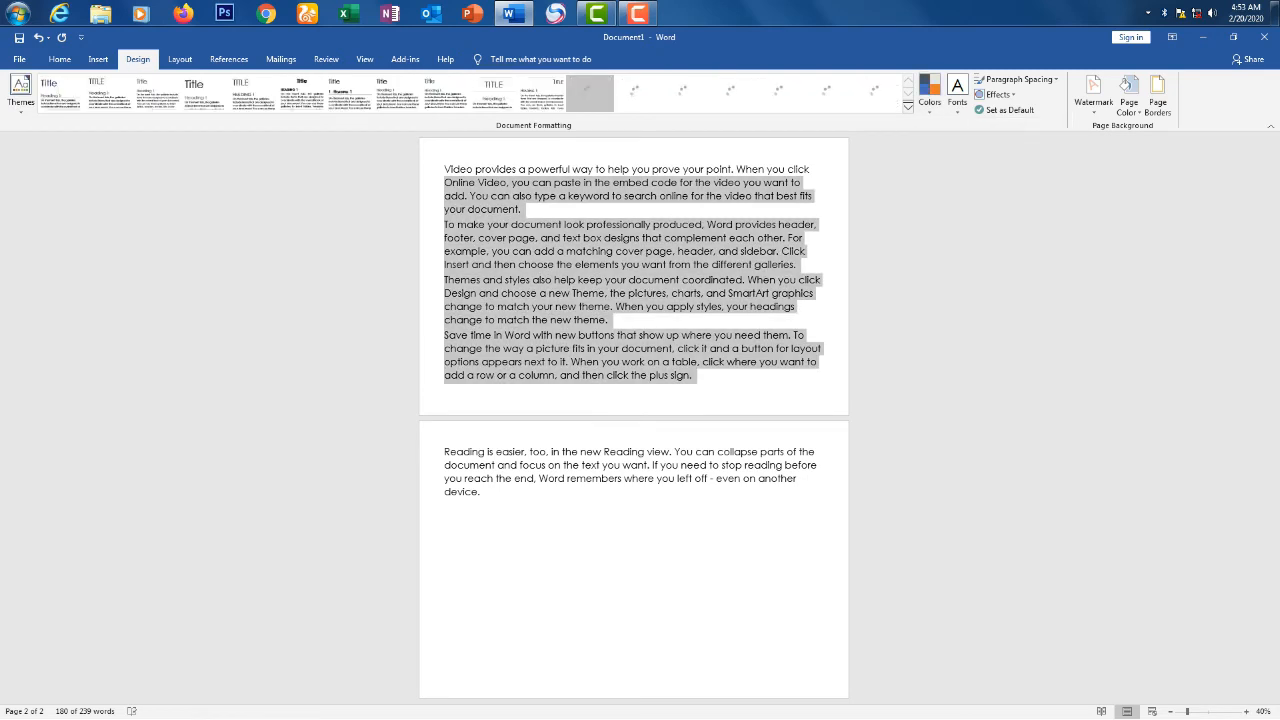
Set the theme fonts to Tw Cen MT and clear the text selection
{"action": "left_click", "coordinate": [957, 95]}
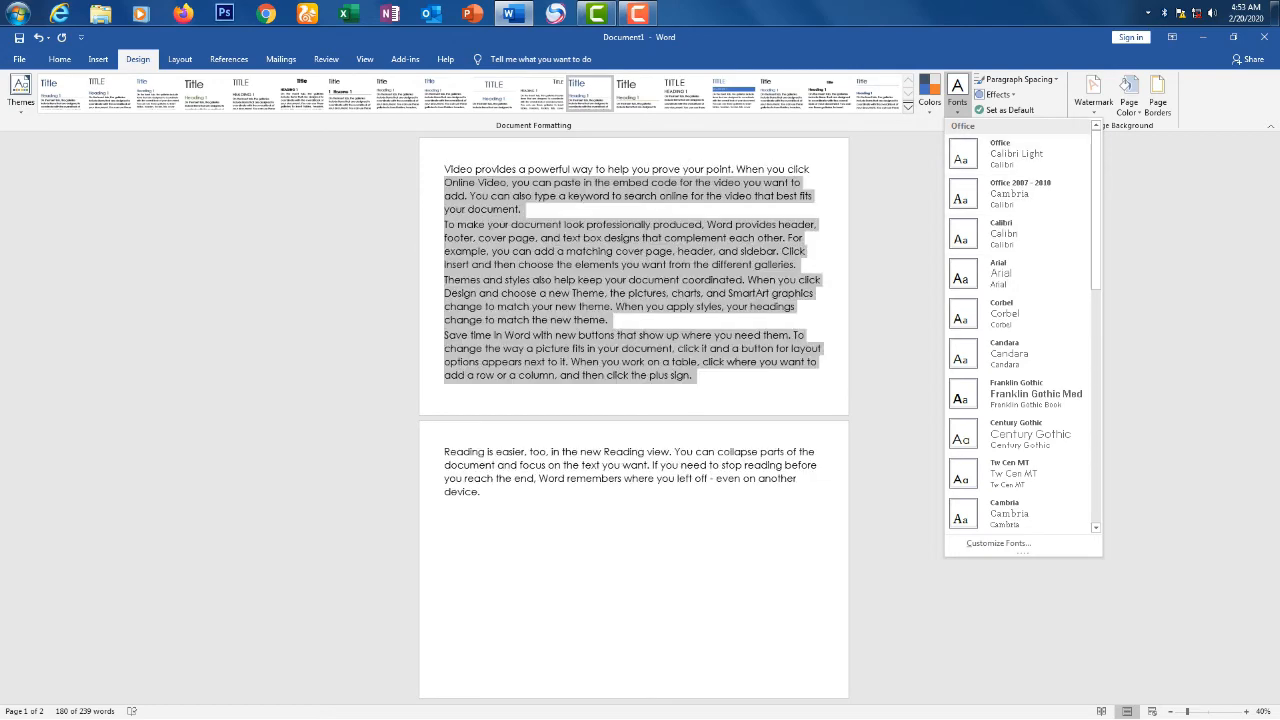
{"action": "key", "text": "Escape"}
{"action": "left_click", "coordinate": [957, 95]}
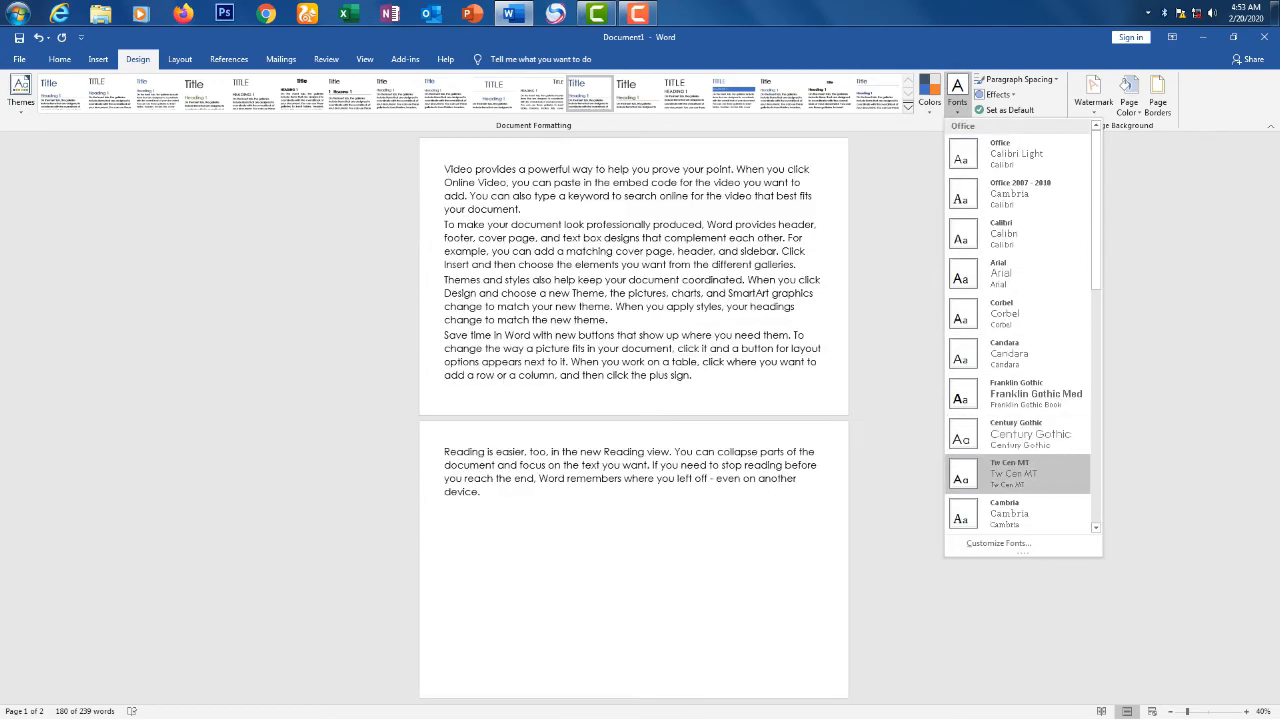
{"action": "key", "text": "Escape"}
{"action": "left_click", "coordinate": [640, 408]}
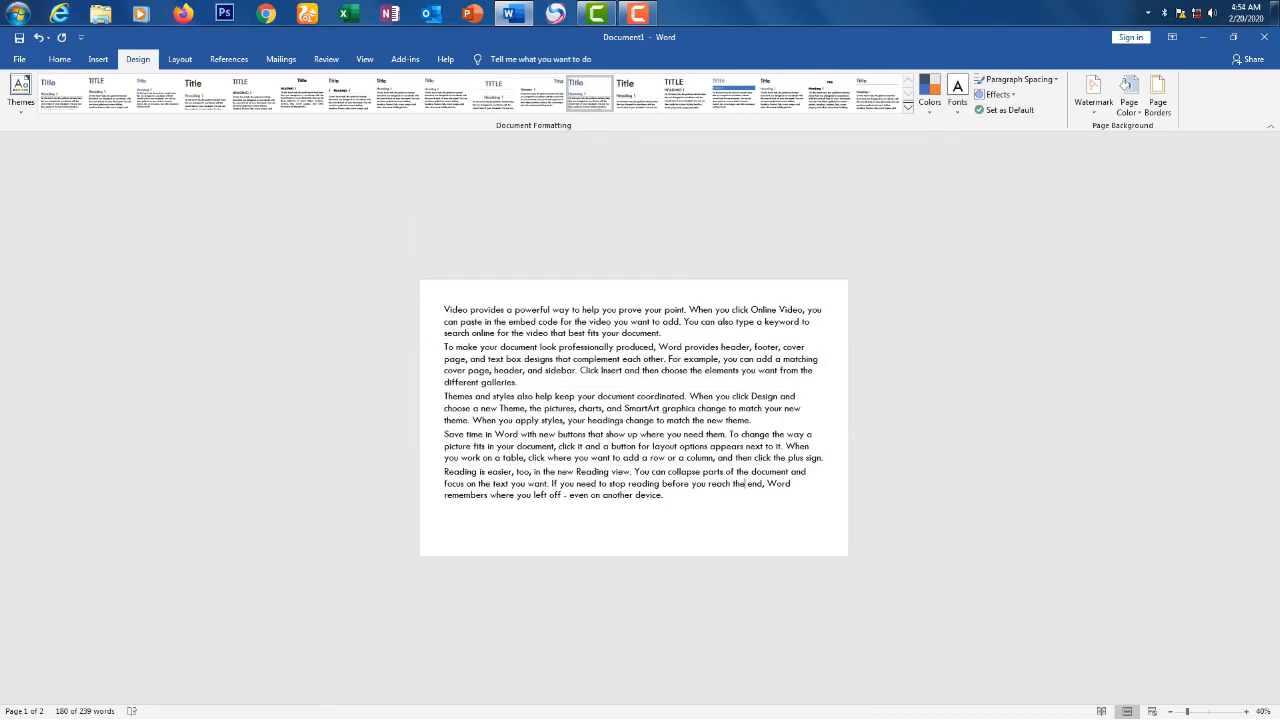
Select all the document text and apply the Top Shadow theme effect
{"action": "key", "text": "ctrl+a"}
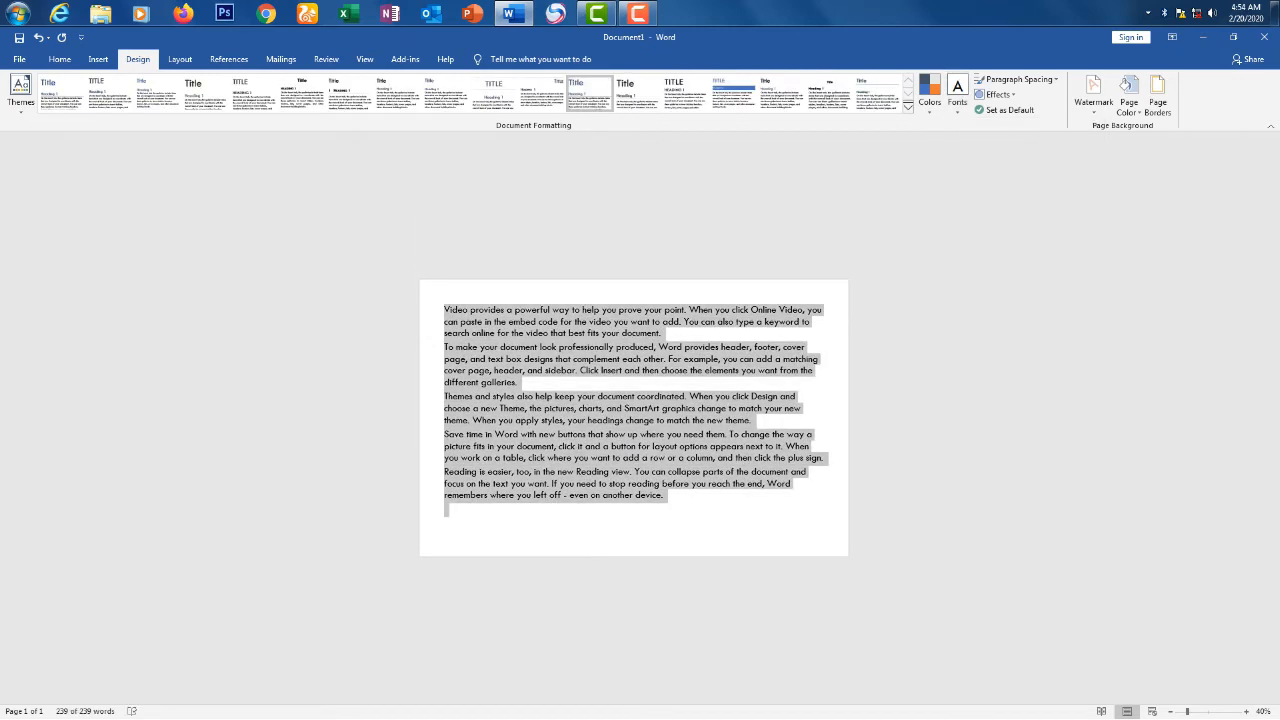
{"action": "left_click", "coordinate": [996, 94]}
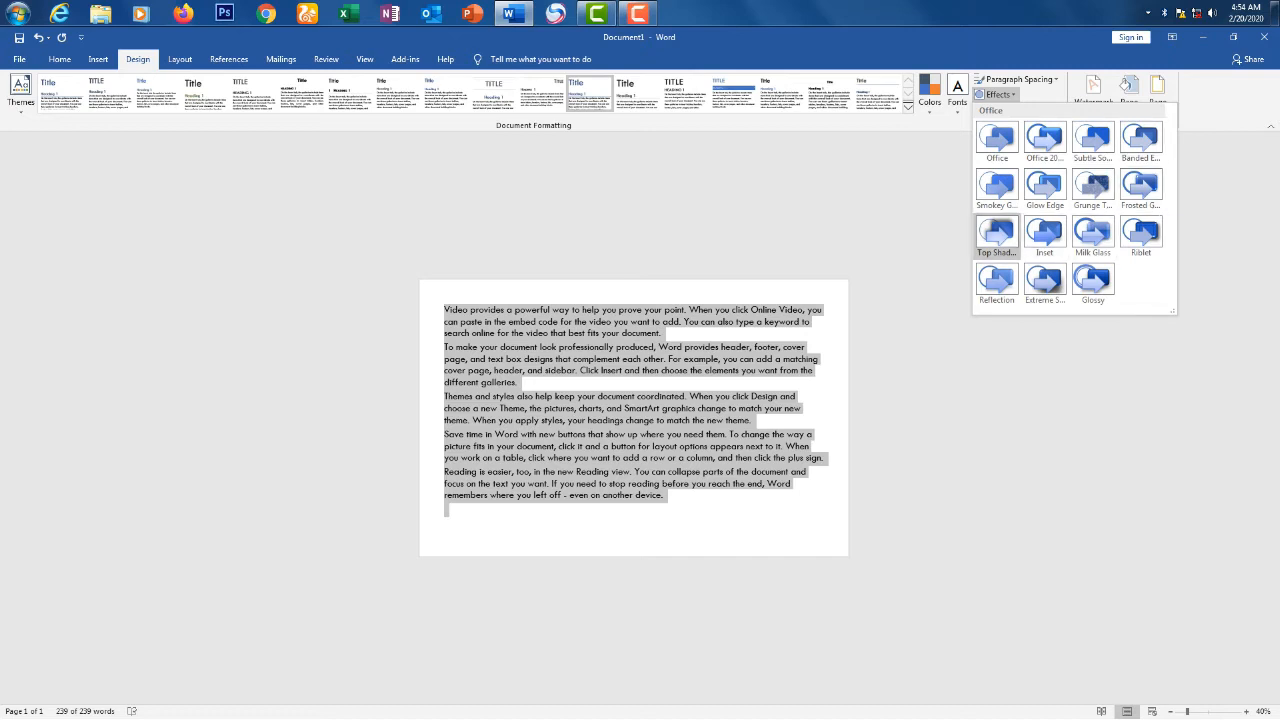
{"action": "left_click", "coordinate": [996, 233]}
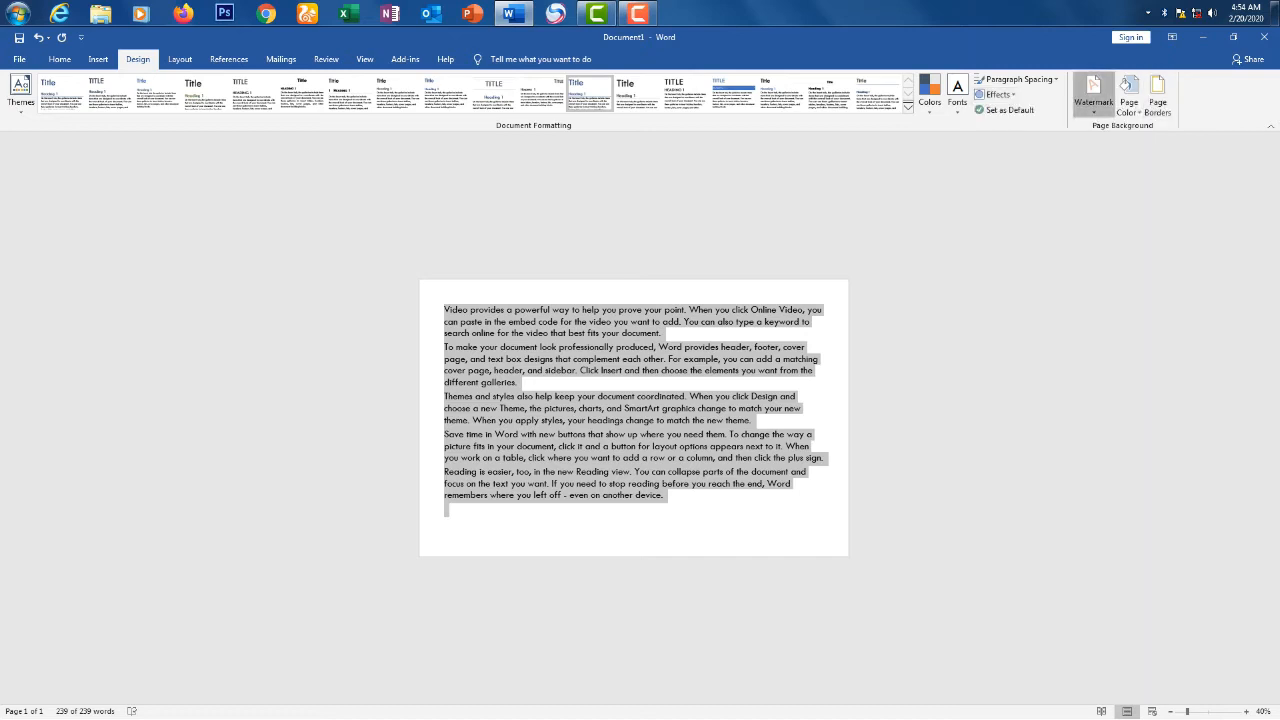
Add the CONFIDENTIAL 1 watermark and replace its text with the person's name as a custom text watermark
{"action": "left_click", "coordinate": [1093, 95]}
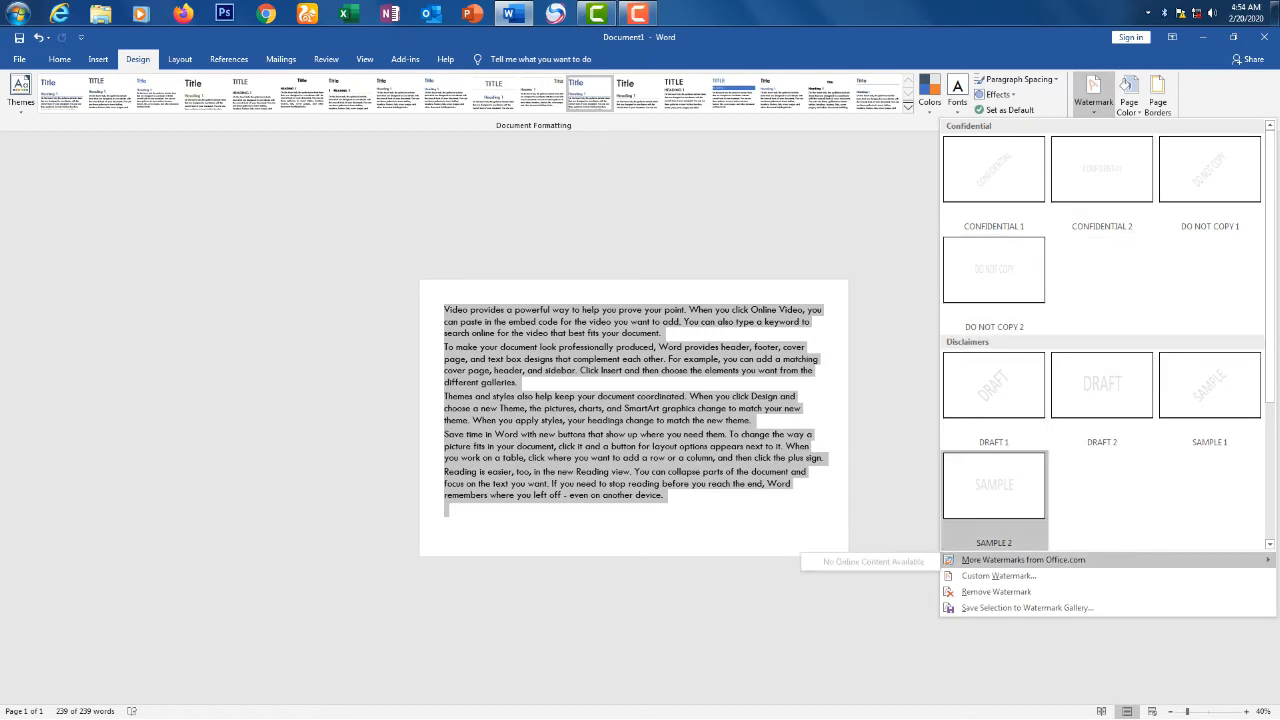
{"action": "left_click", "coordinate": [993, 170]}
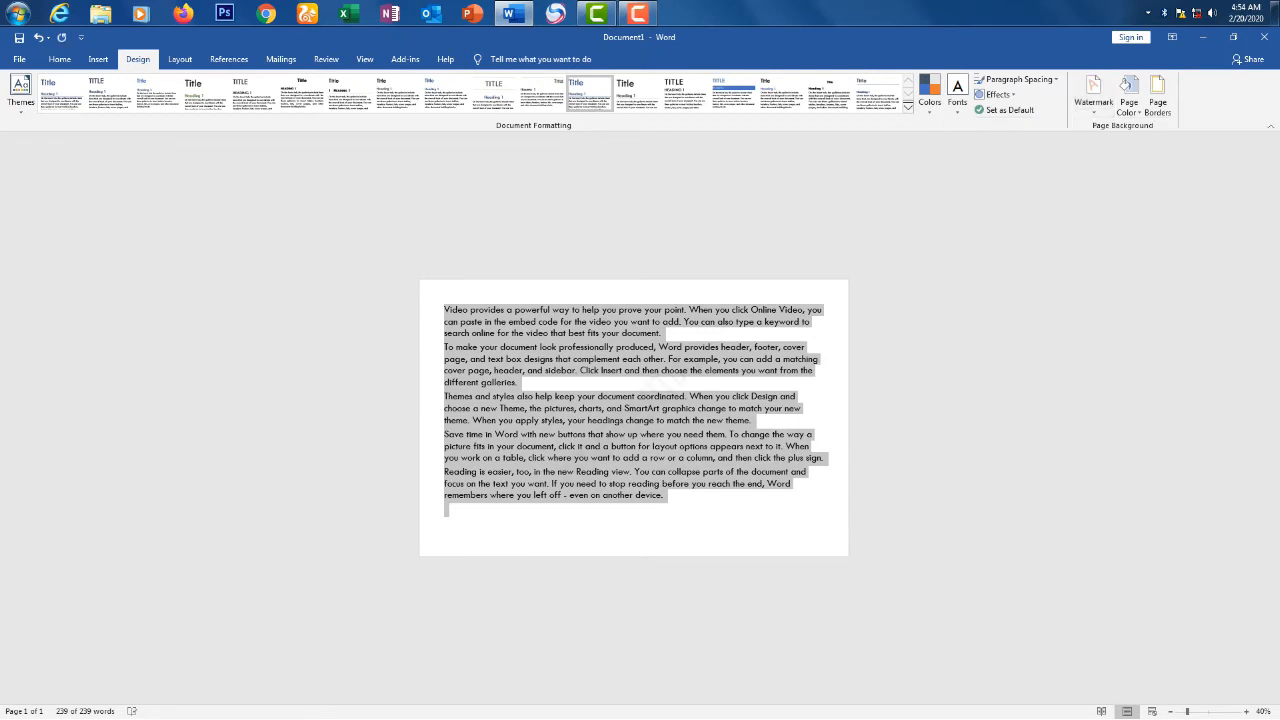
{"action": "left_click", "coordinate": [1093, 95]}
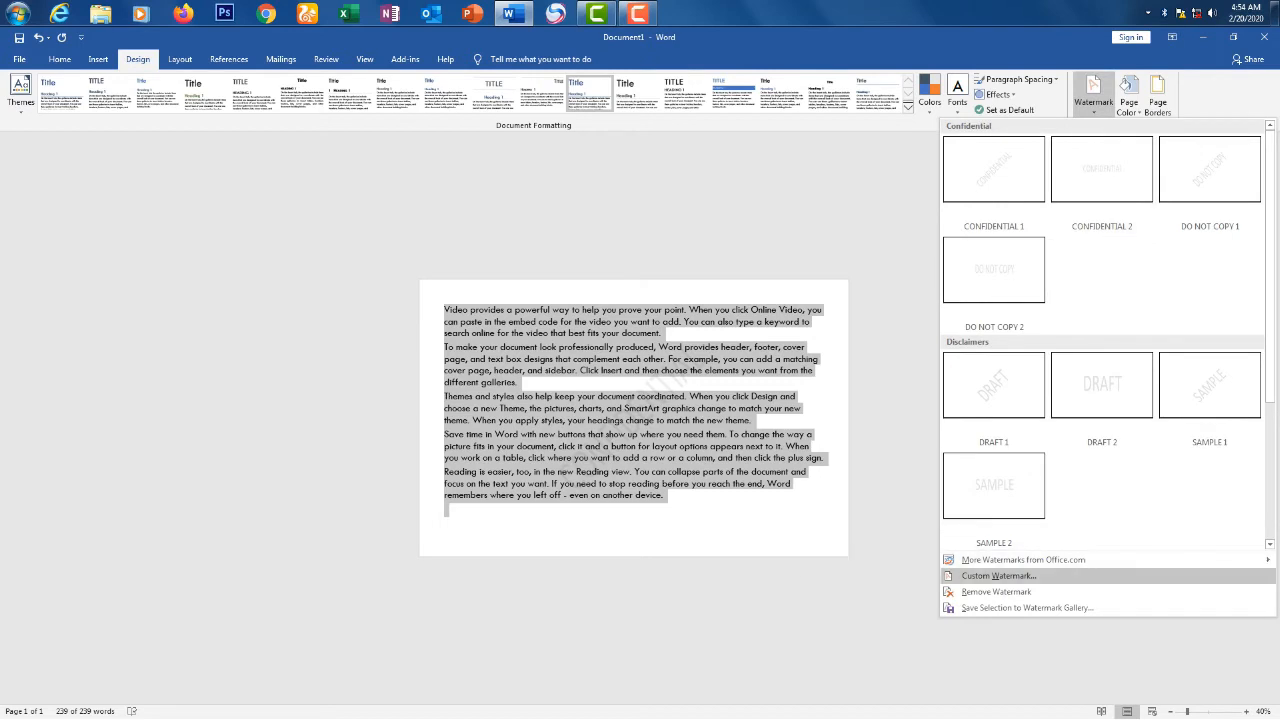
{"action": "left_click", "coordinate": [999, 576]}
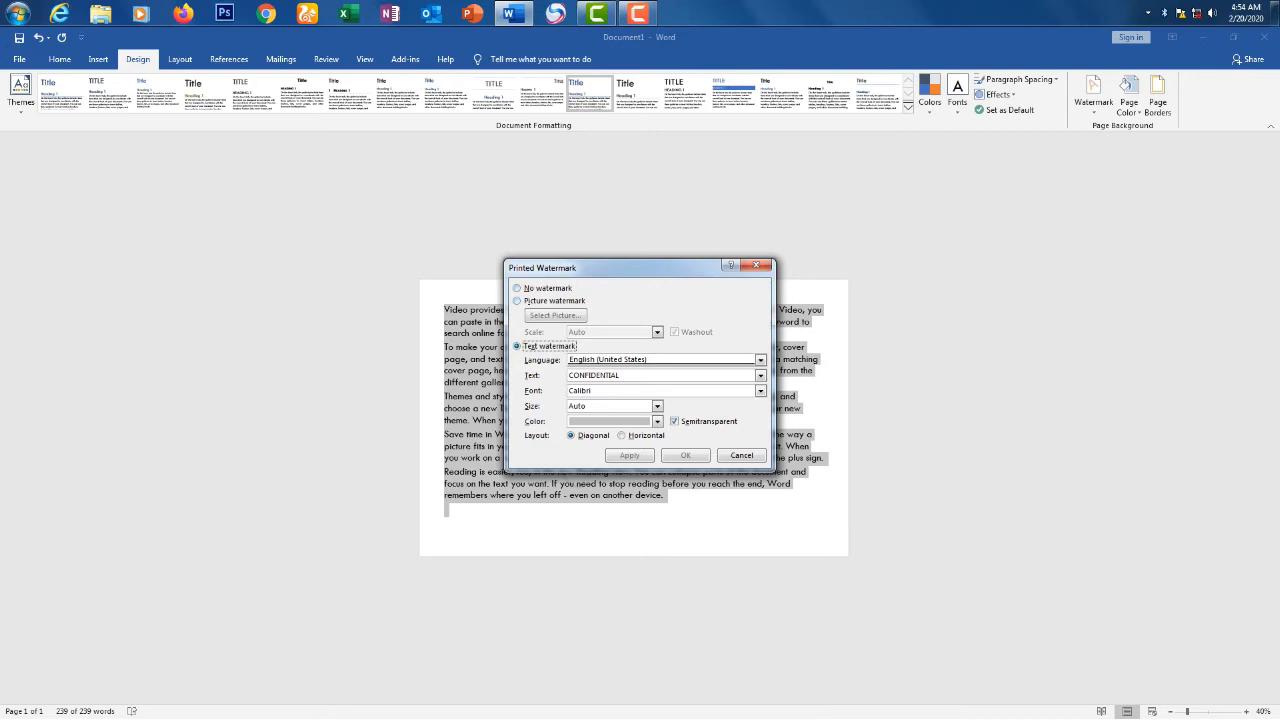
{"action": "left_click", "coordinate": [622, 375]}
{"action": "key", "text": "BackSpace"}
{"action": "key", "text": "BackSpace"}
{"action": "key", "text": "BackSpace"}
{"action": "key", "text": "BackSpace"}
{"action": "key", "text": "BackSpace"}
{"action": "key", "text": "BackSpace"}
{"action": "key", "text": "BackSpace"}
{"action": "key", "text": "BackSpace"}
{"action": "key", "text": "BackSpace"}
{"action": "key", "text": "BackSpace"}
{"action": "key", "text": "BackSpace"}
{"action": "key", "text": "BackSpace"}
{"action": "type", "text": "sha"}
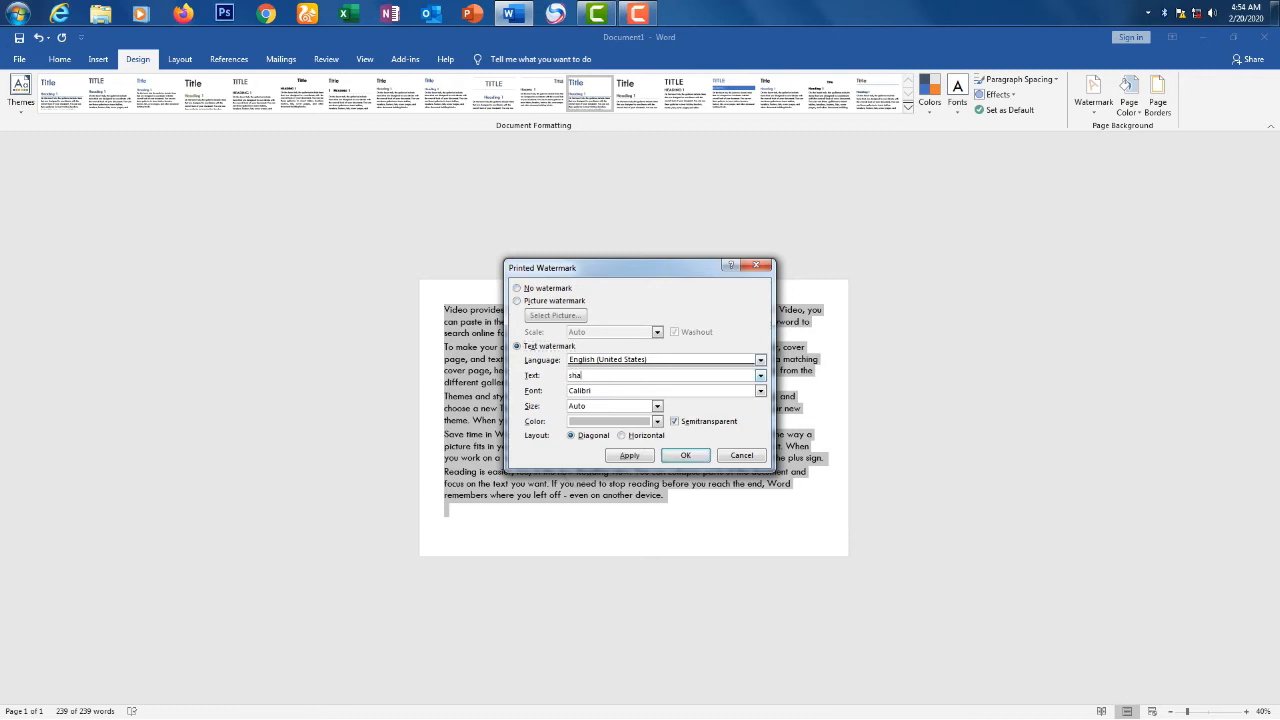
{"action": "type", "text": "fique"}
Set the custom text watermark's color to red and apply it to the document
{"action": "left_click", "coordinate": [657, 421]}
{"action": "left_click", "coordinate": [585, 540]}
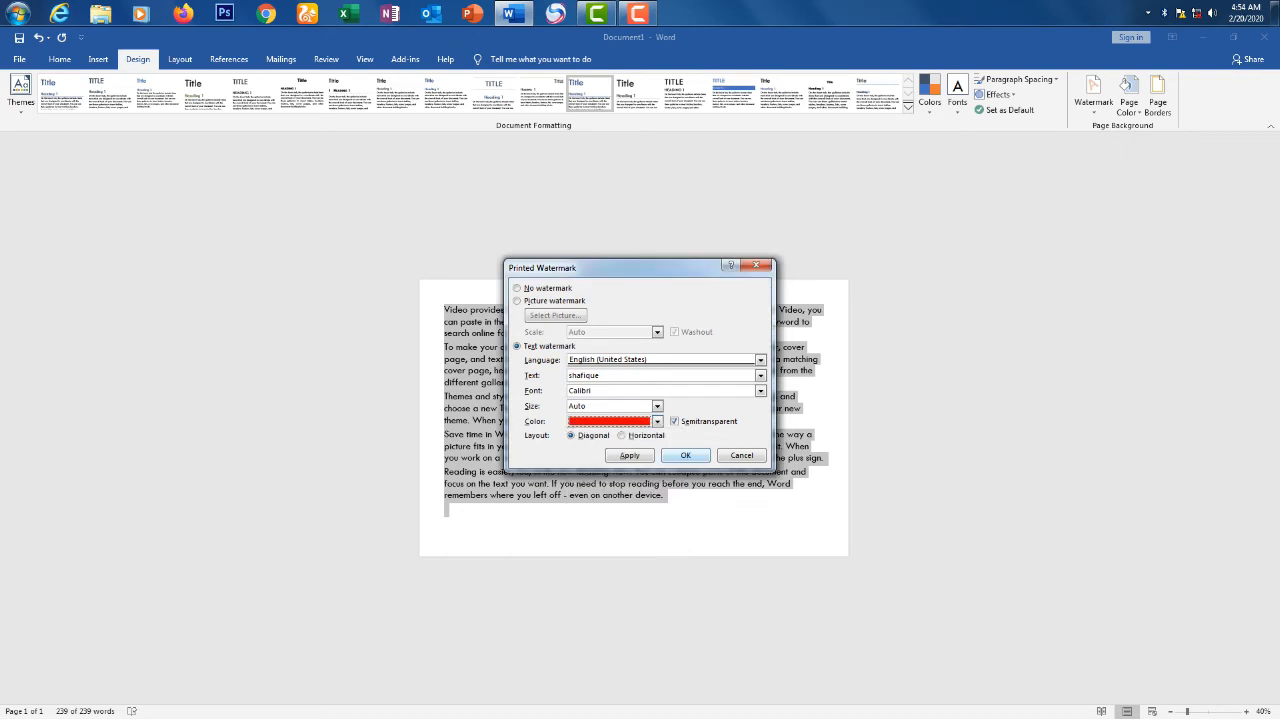
{"action": "left_click", "coordinate": [686, 455]}
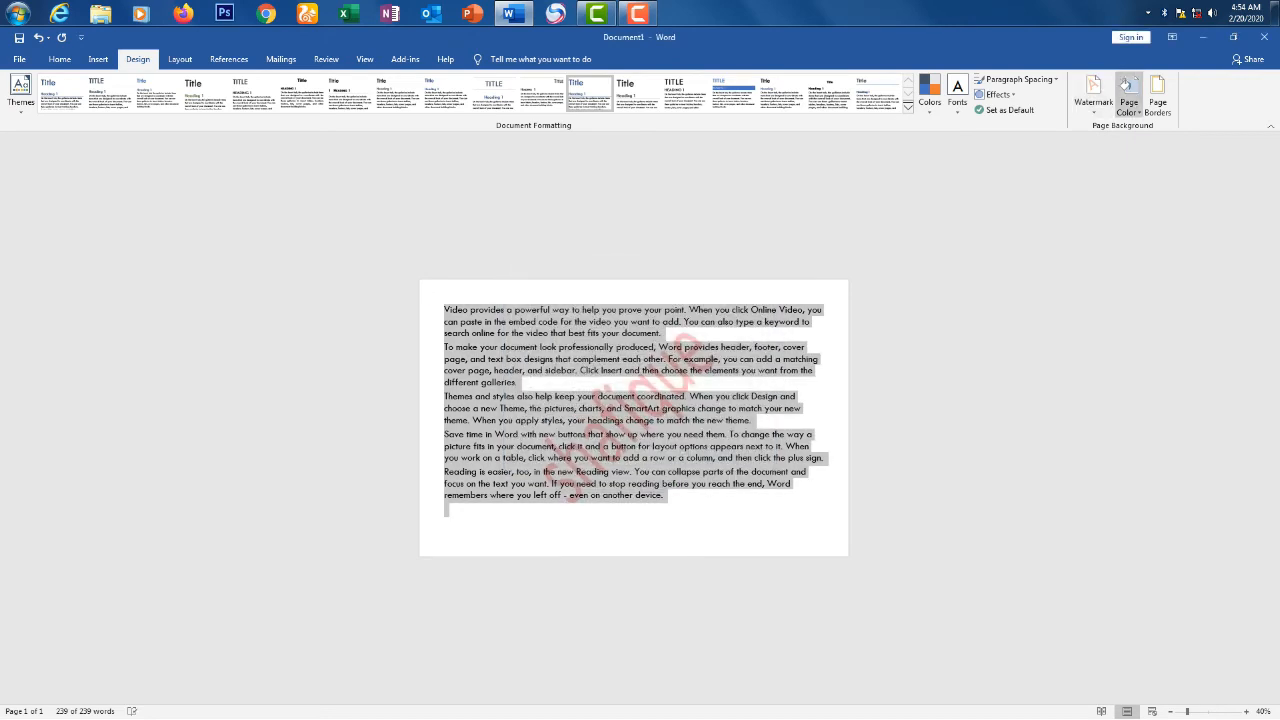
Set the page color to the lightest blue-gray theme color
{"action": "left_click", "coordinate": [1128, 95]}
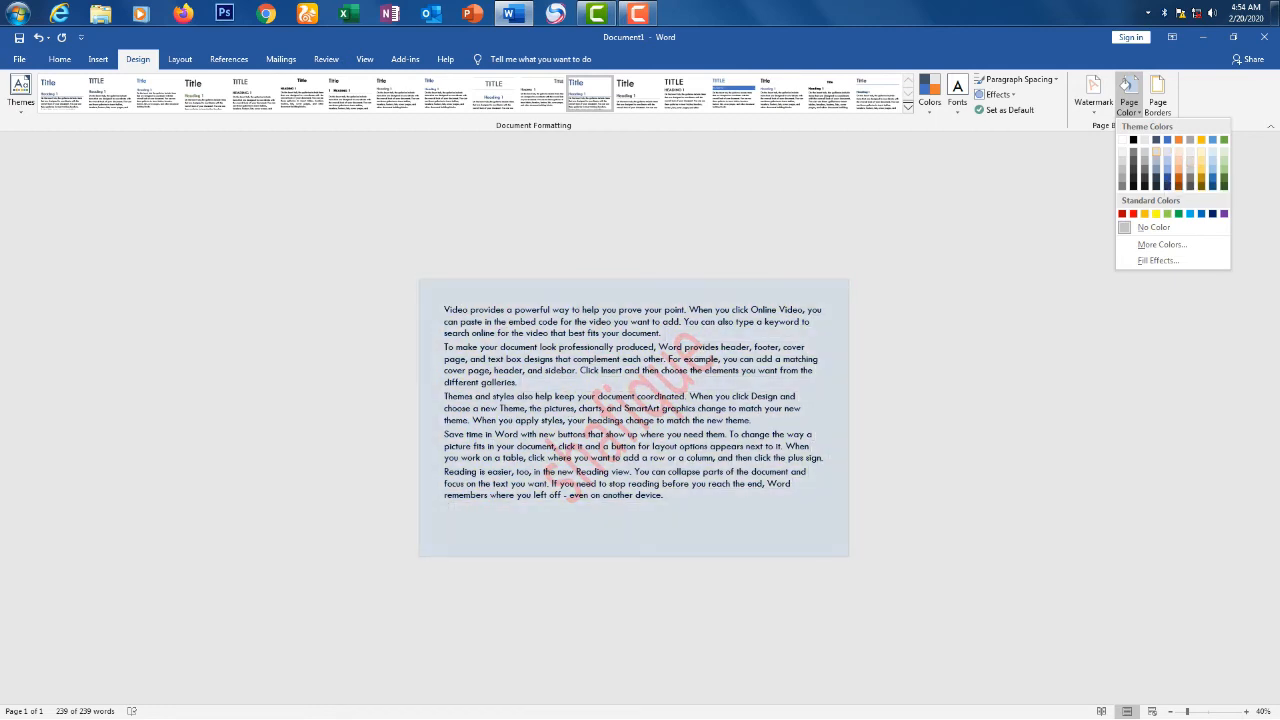
{"action": "left_click", "coordinate": [1156, 152]}
Turn off the Semitransparent option for the custom text watermark and remove the watermark from the document
{"action": "left_click", "coordinate": [1093, 95]}
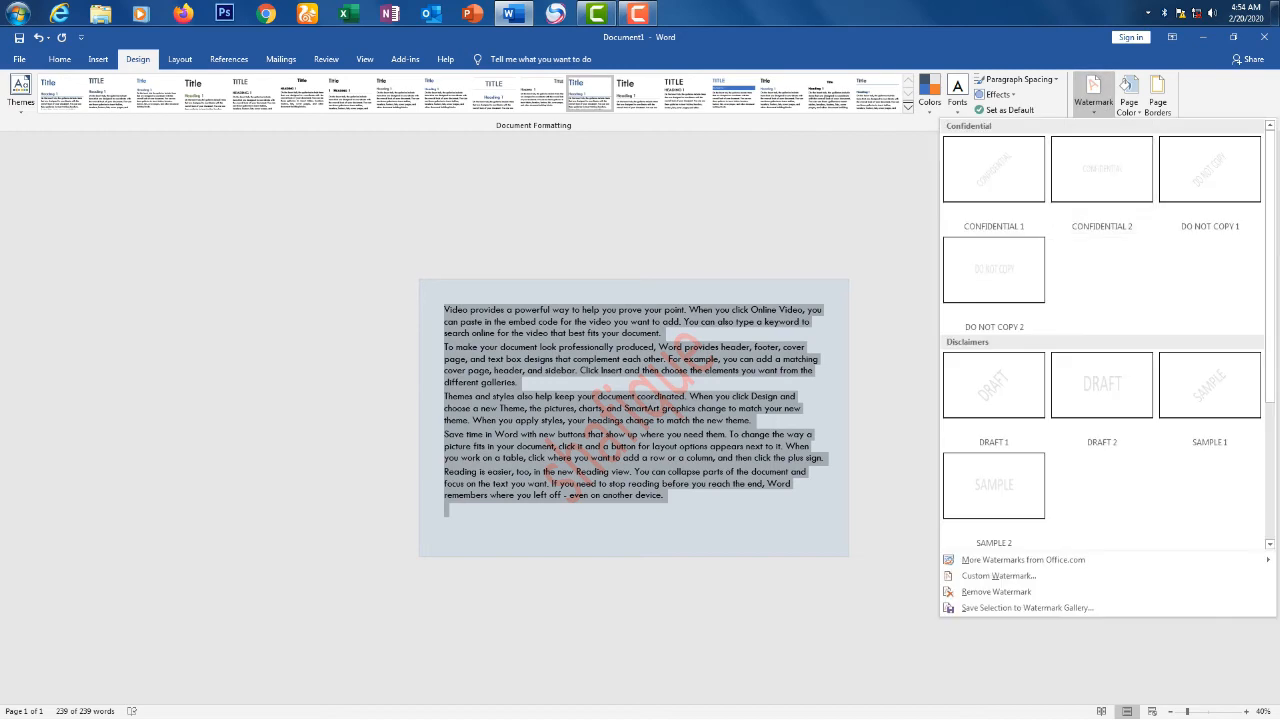
{"action": "left_click", "coordinate": [1000, 577]}
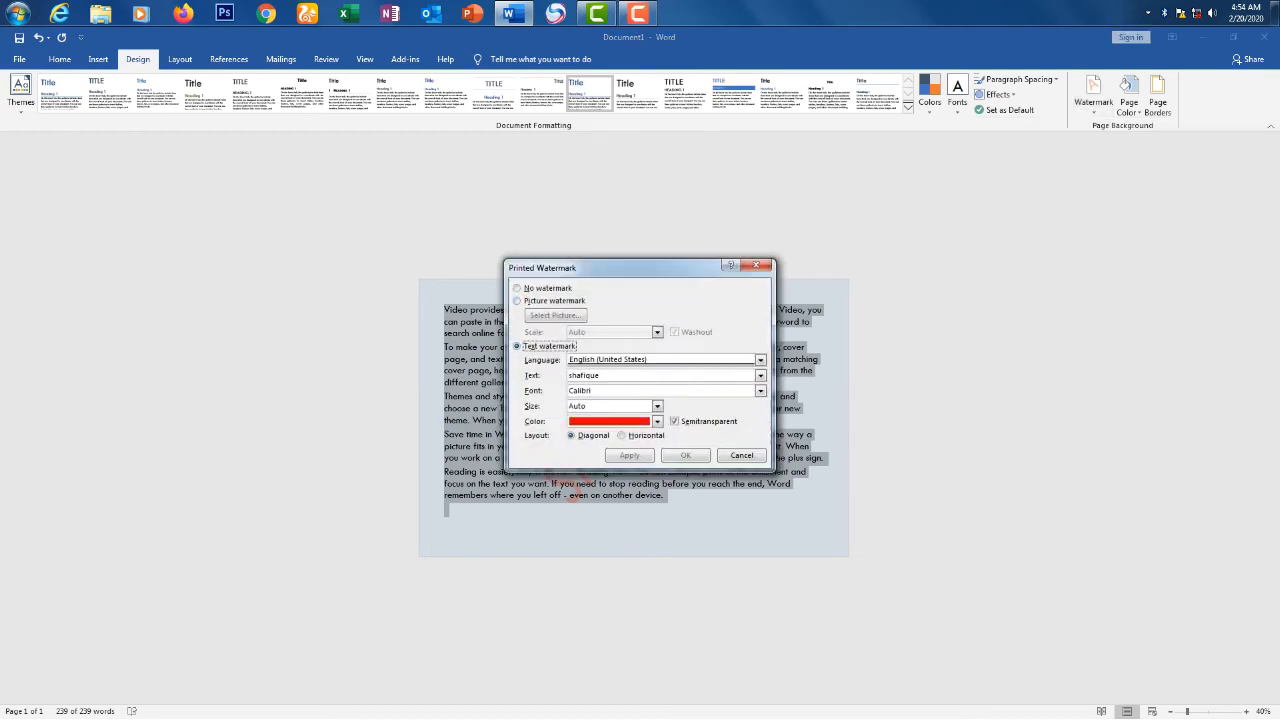
{"action": "left_click", "coordinate": [675, 421]}
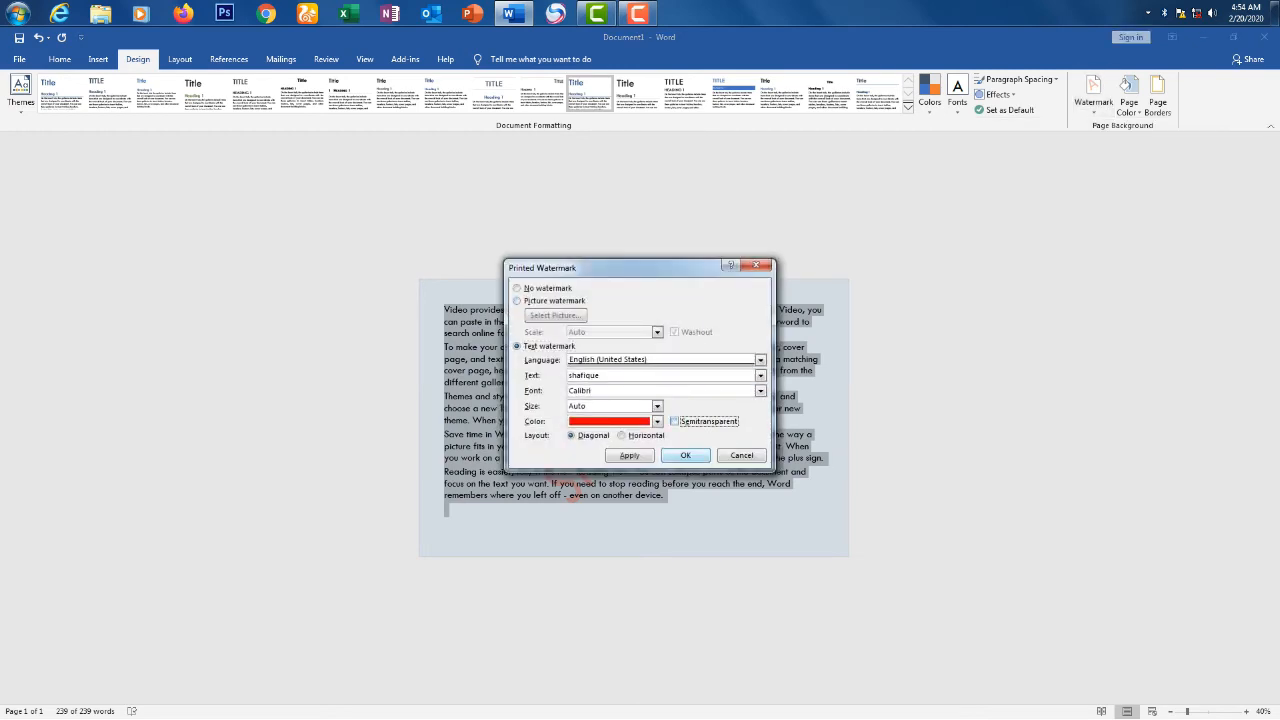
{"action": "left_click", "coordinate": [685, 455]}
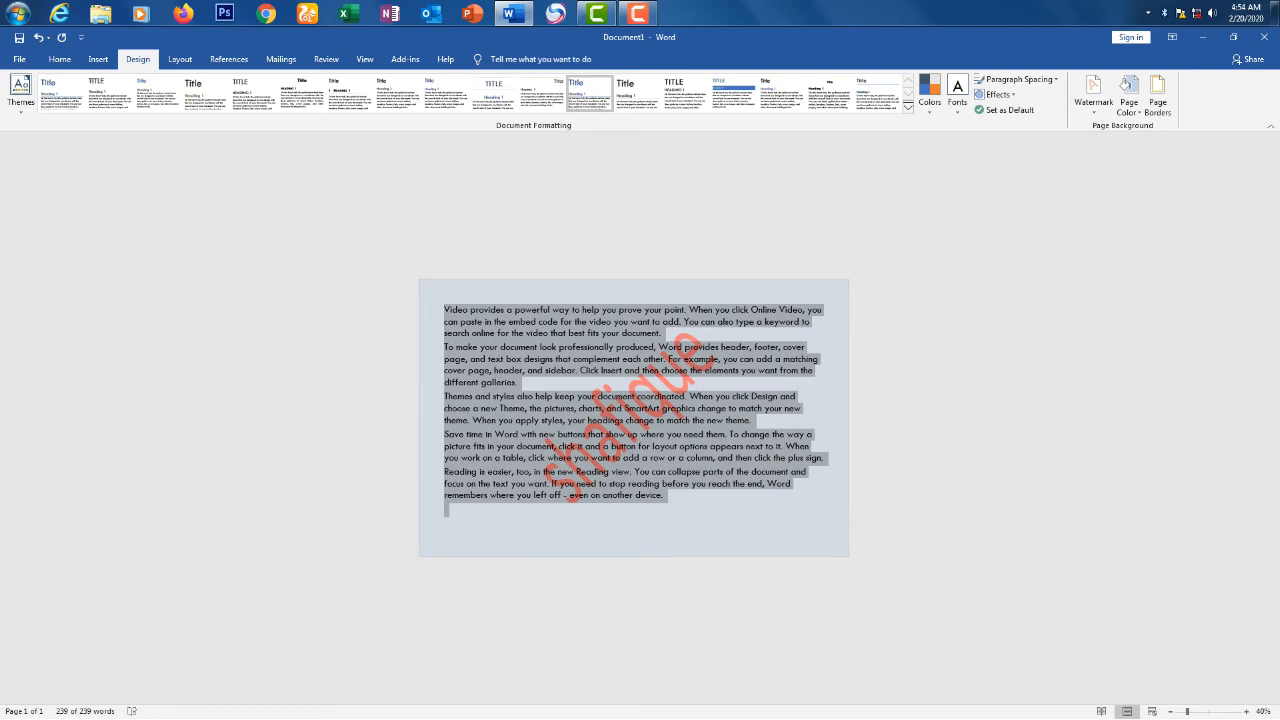
{"action": "left_click", "coordinate": [1093, 95]}
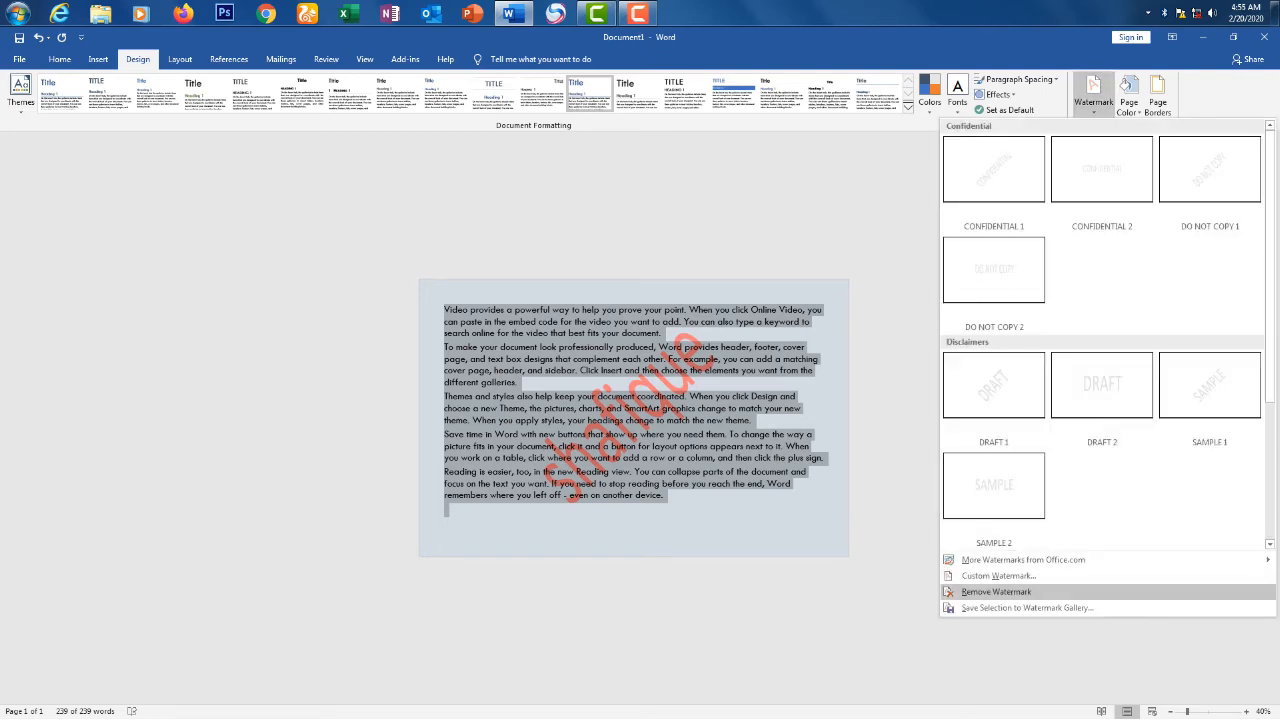
{"action": "left_click", "coordinate": [996, 591]}
Add a 3 pt Box page border with a heavy multi-line style to the whole document
{"action": "left_click", "coordinate": [1157, 95]}
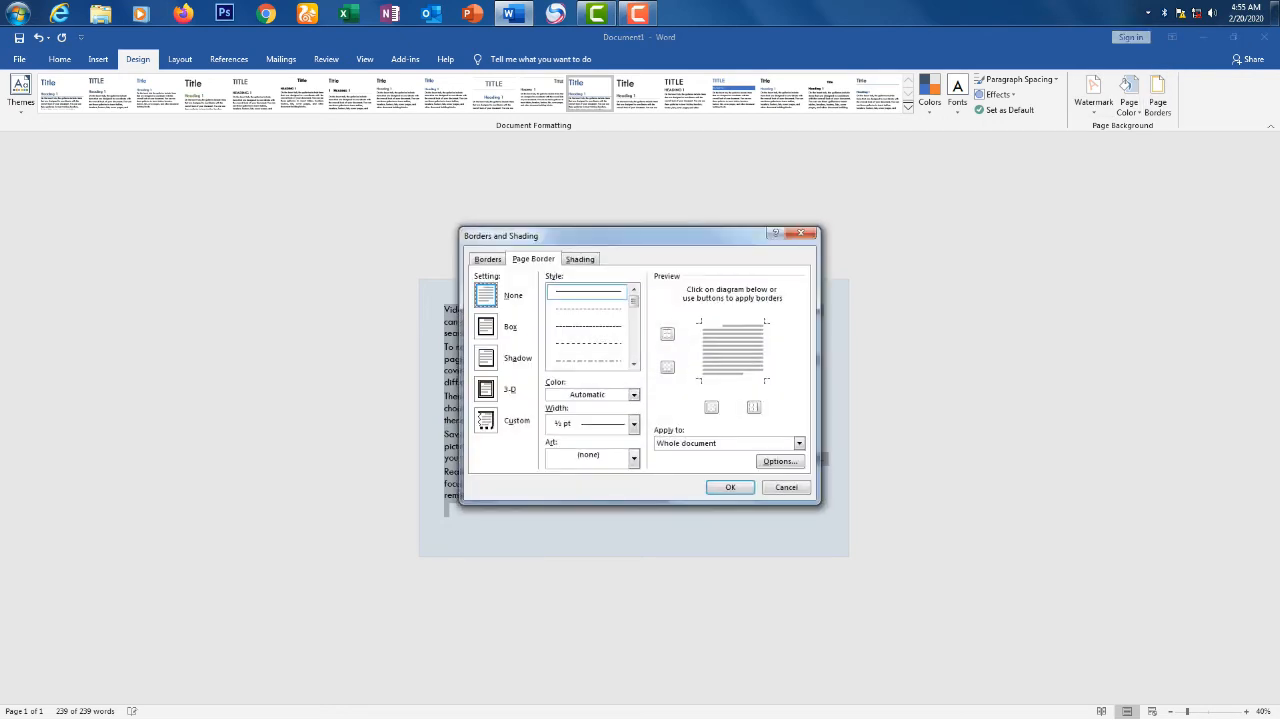
{"action": "left_click", "coordinate": [633, 364]}
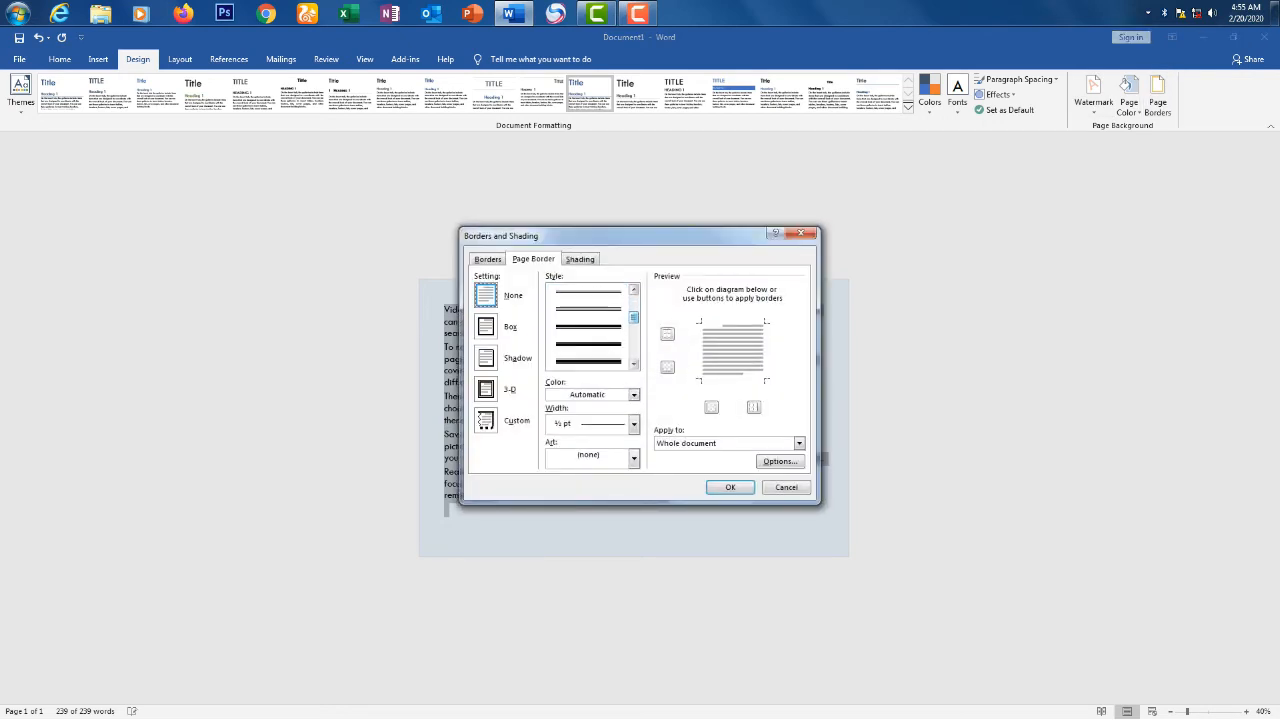
{"action": "left_click", "coordinate": [588, 361]}
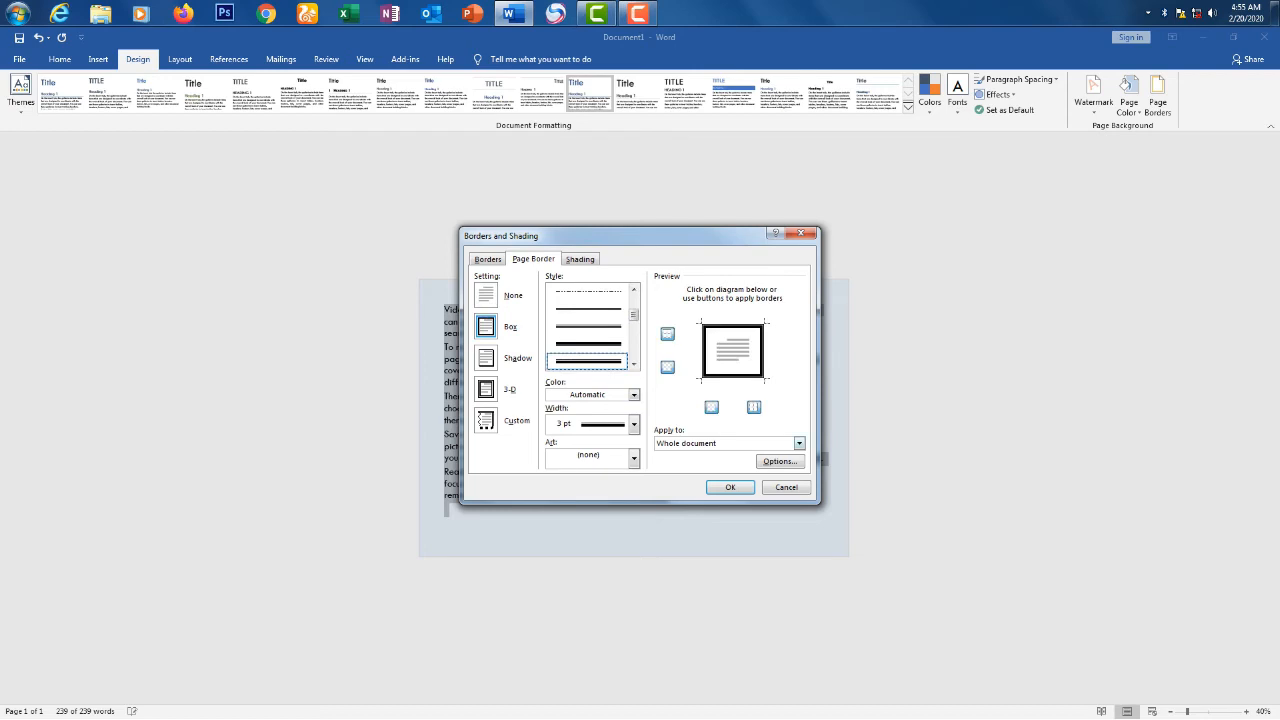
{"action": "key", "text": "Return"}
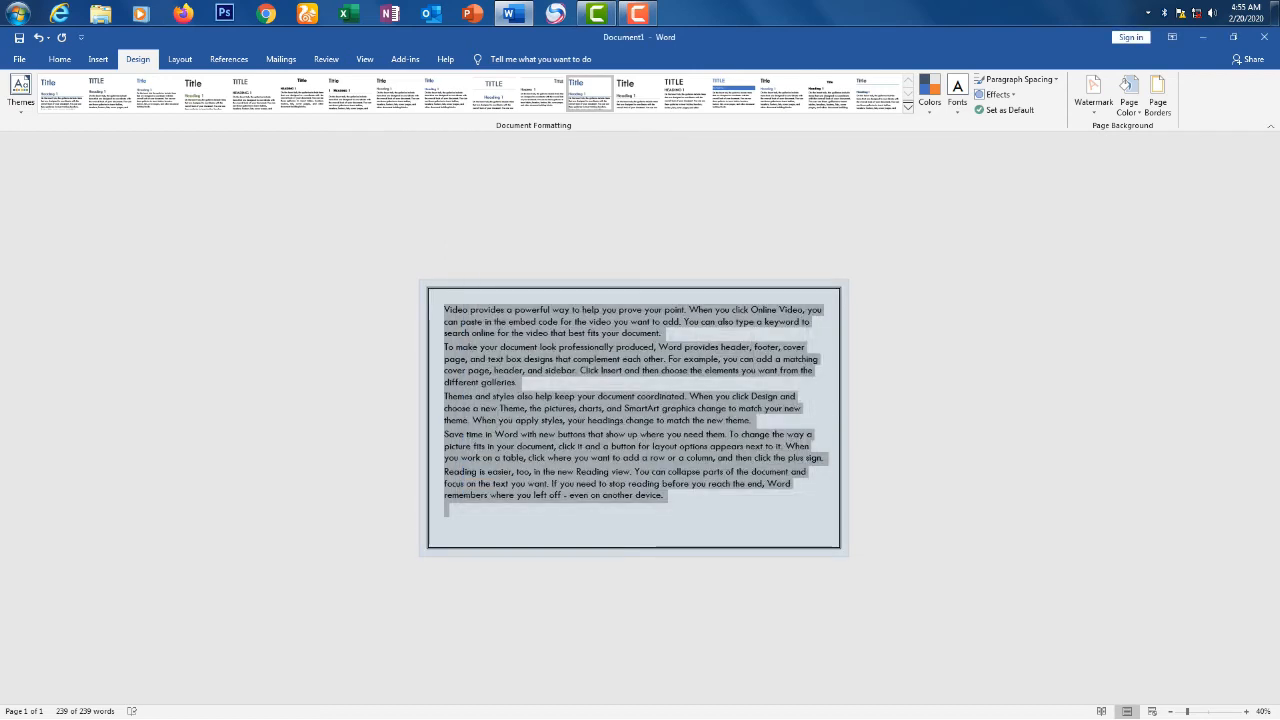
Examine the bordered page in the print preview and return to the document with all its text selected
{"action": "left_click", "coordinate": [19, 59]}
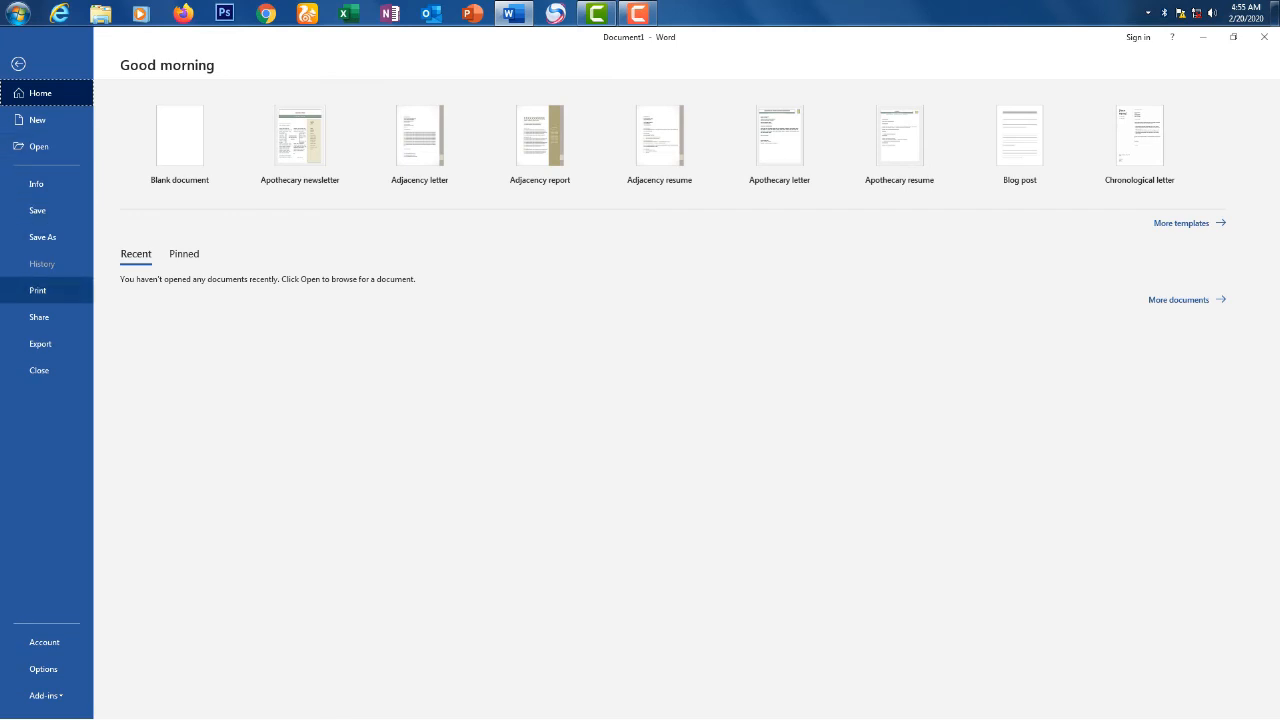
{"action": "left_click", "coordinate": [37, 290]}
{"action": "key", "text": "Return"}
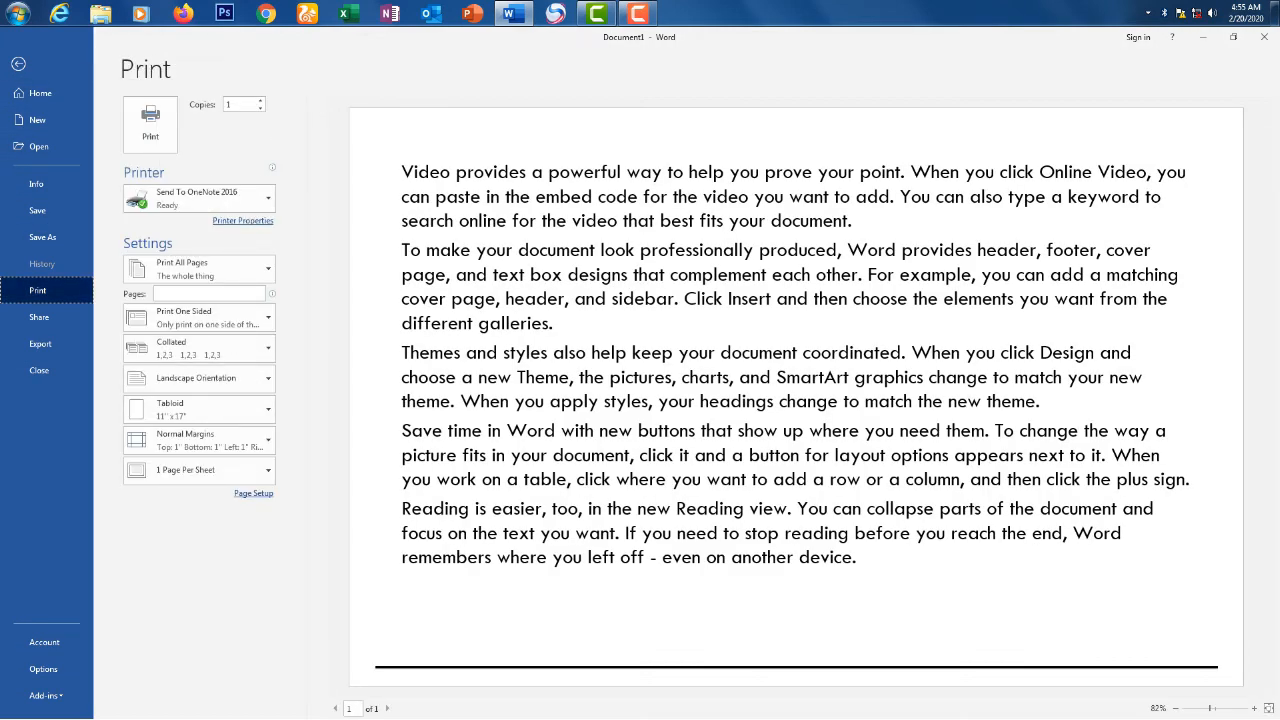
{"action": "left_click", "coordinate": [18, 63]}
{"action": "key", "text": "ctrl+a"}
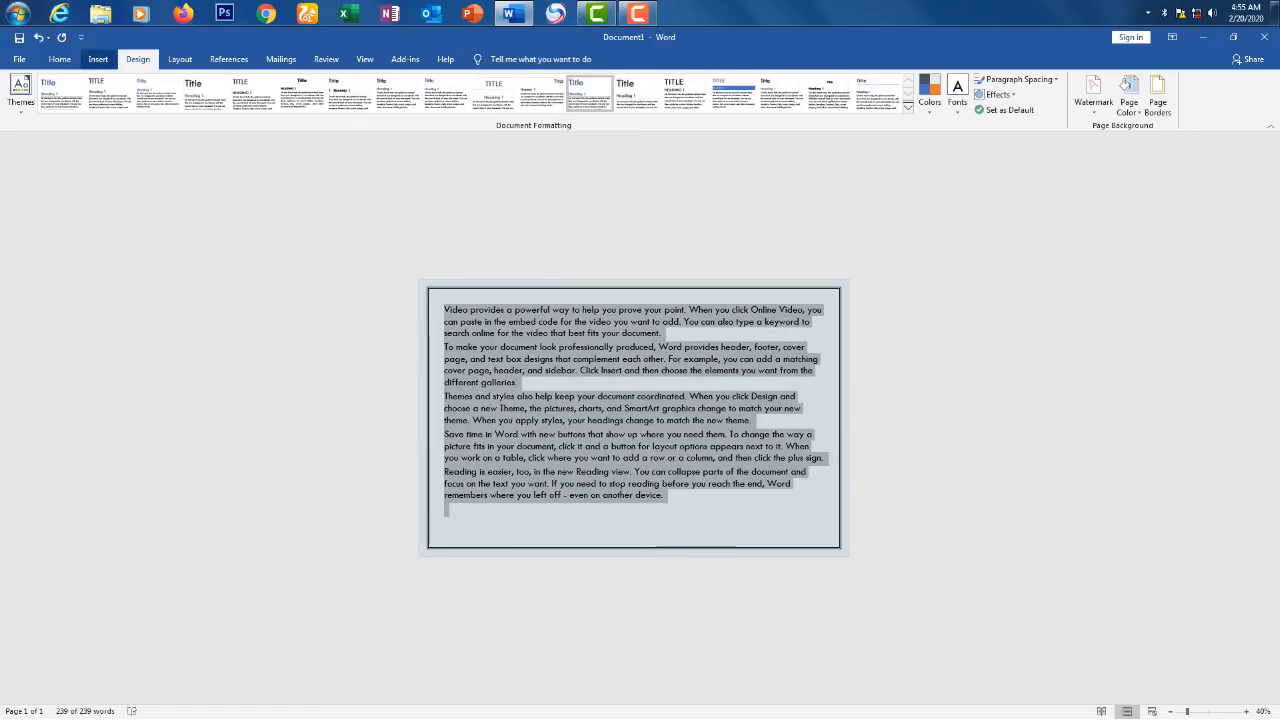
Replace the selected document text with a page break and collapse the ribbon
{"action": "left_click", "coordinate": [180, 59]}
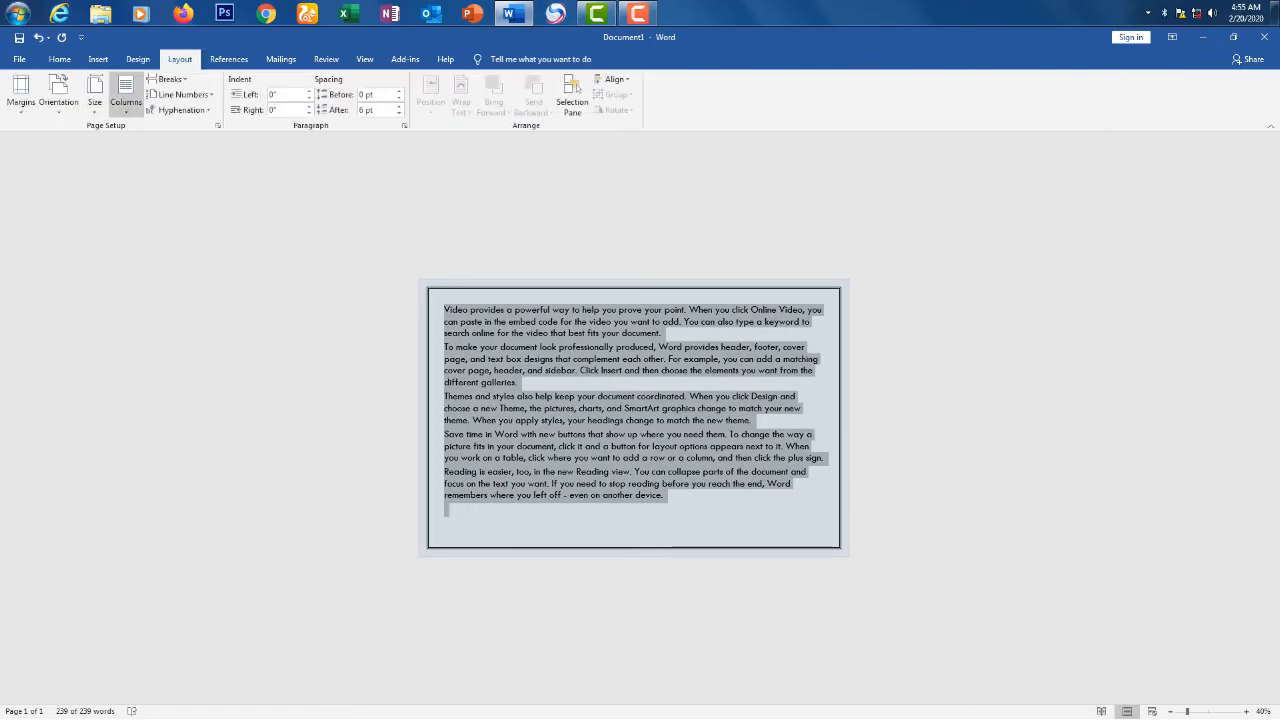
{"action": "left_click", "coordinate": [98, 59]}
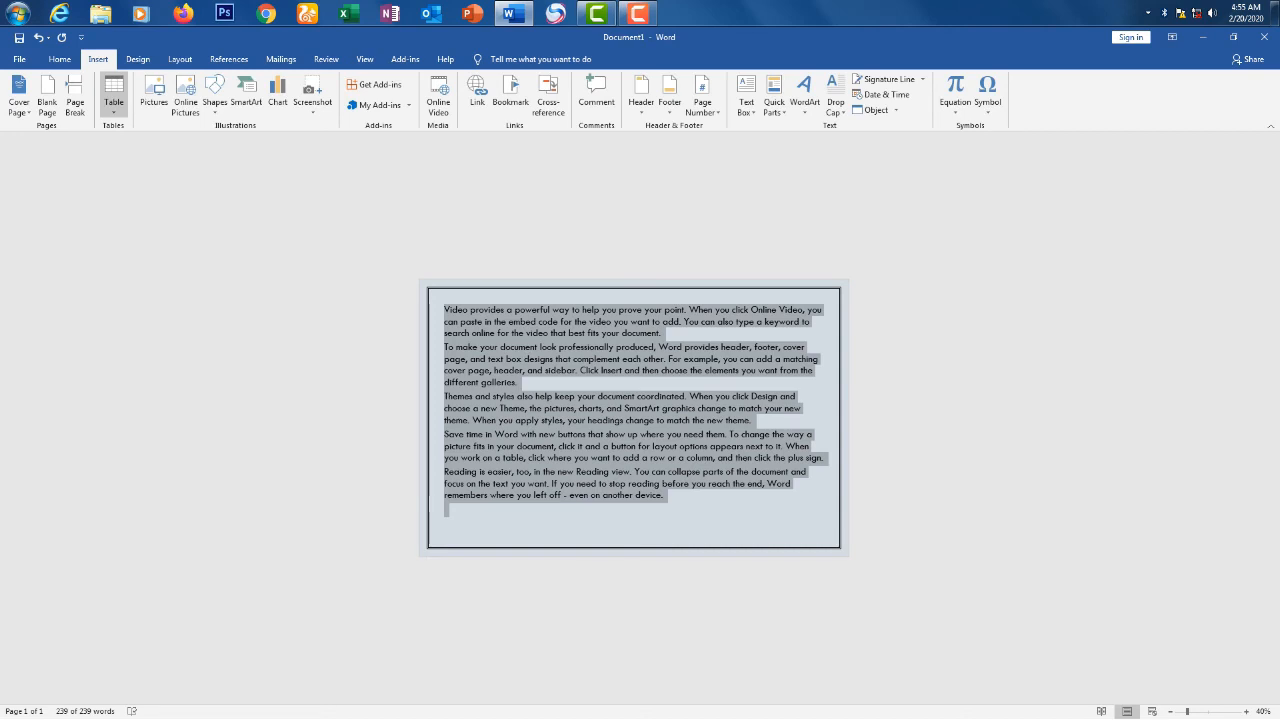
{"action": "left_click", "coordinate": [75, 100]}
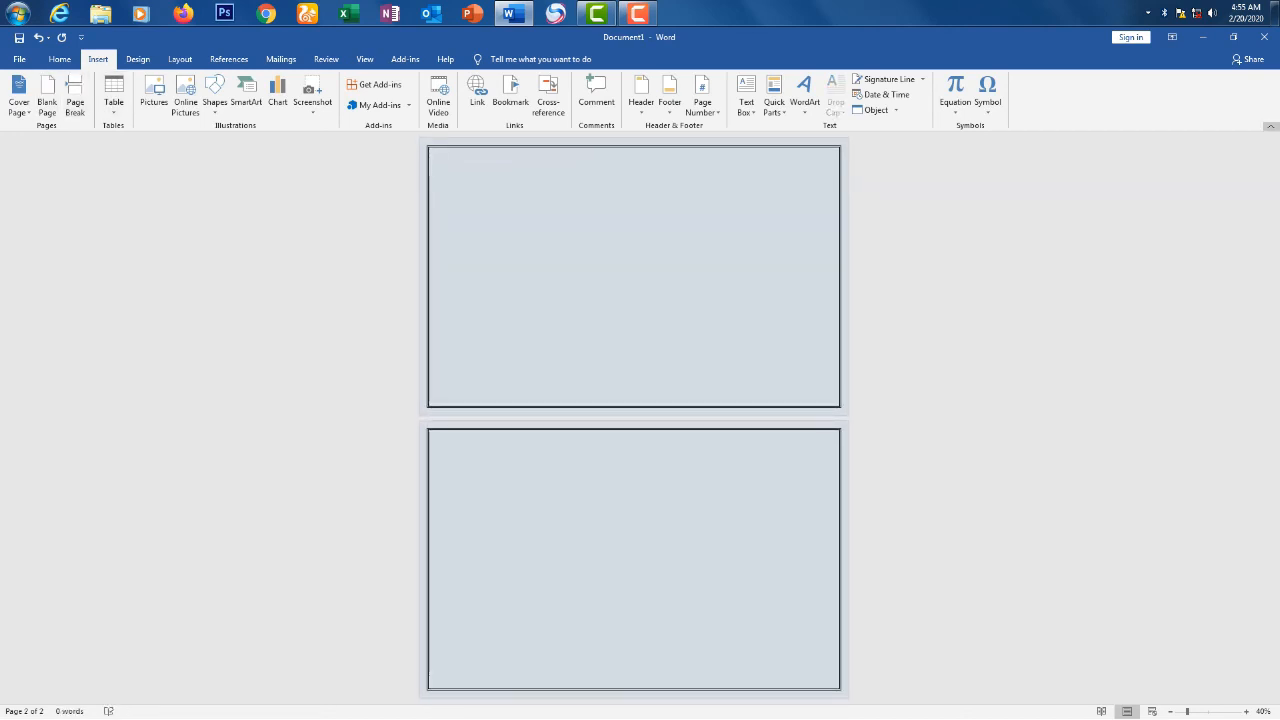
{"action": "left_click", "coordinate": [1271, 127]}
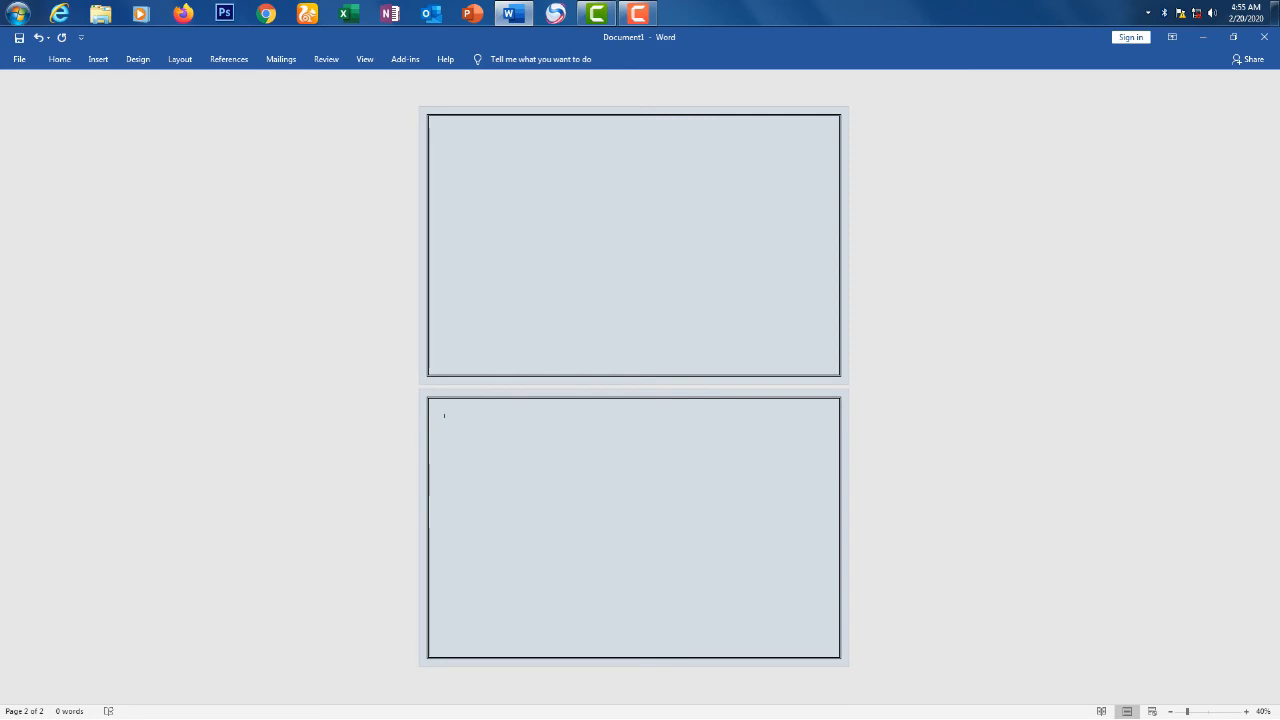
Examine the blank second page in the print preview and return to the document
{"action": "left_click", "coordinate": [19, 59]}
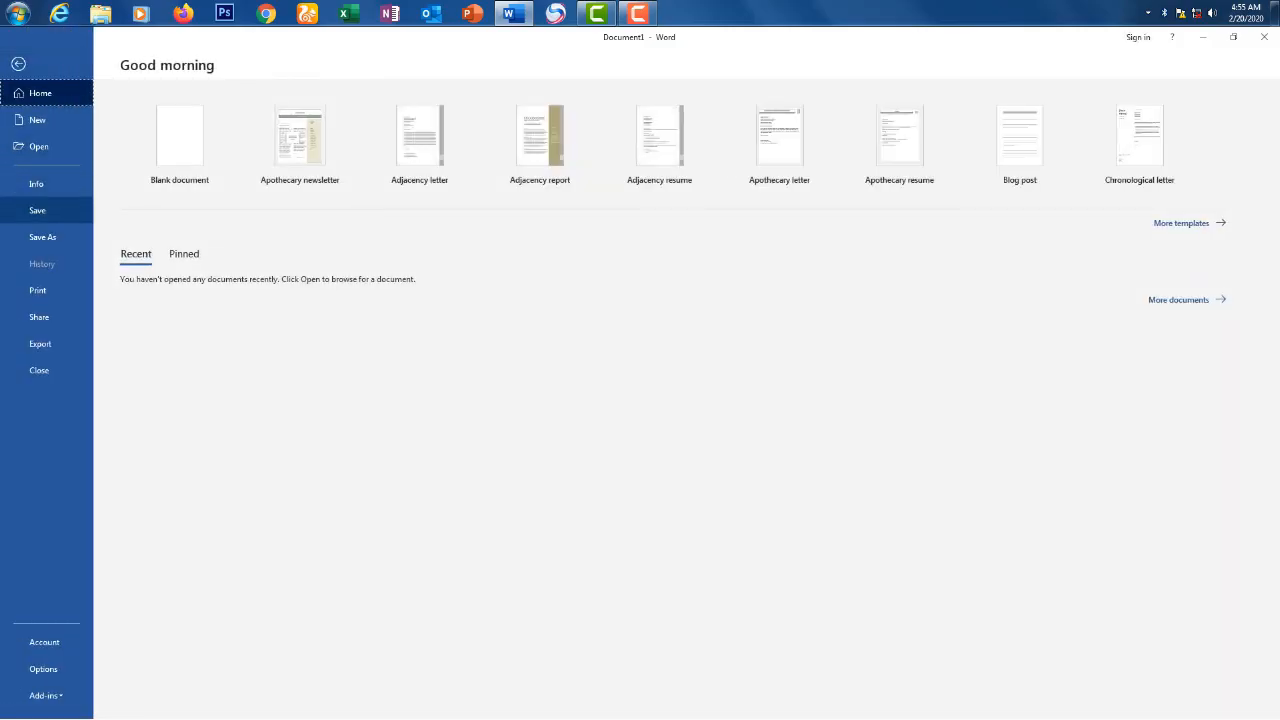
{"action": "left_click", "coordinate": [37, 290]}
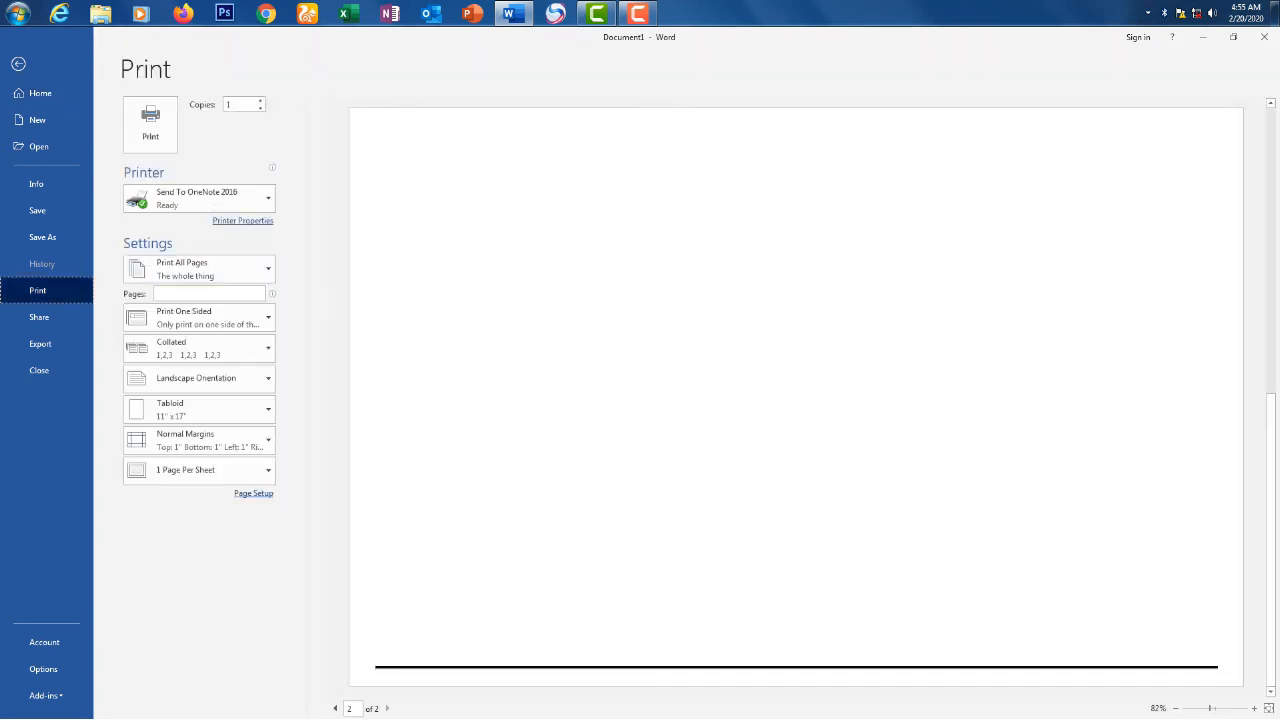
{"action": "key", "text": "Escape"}
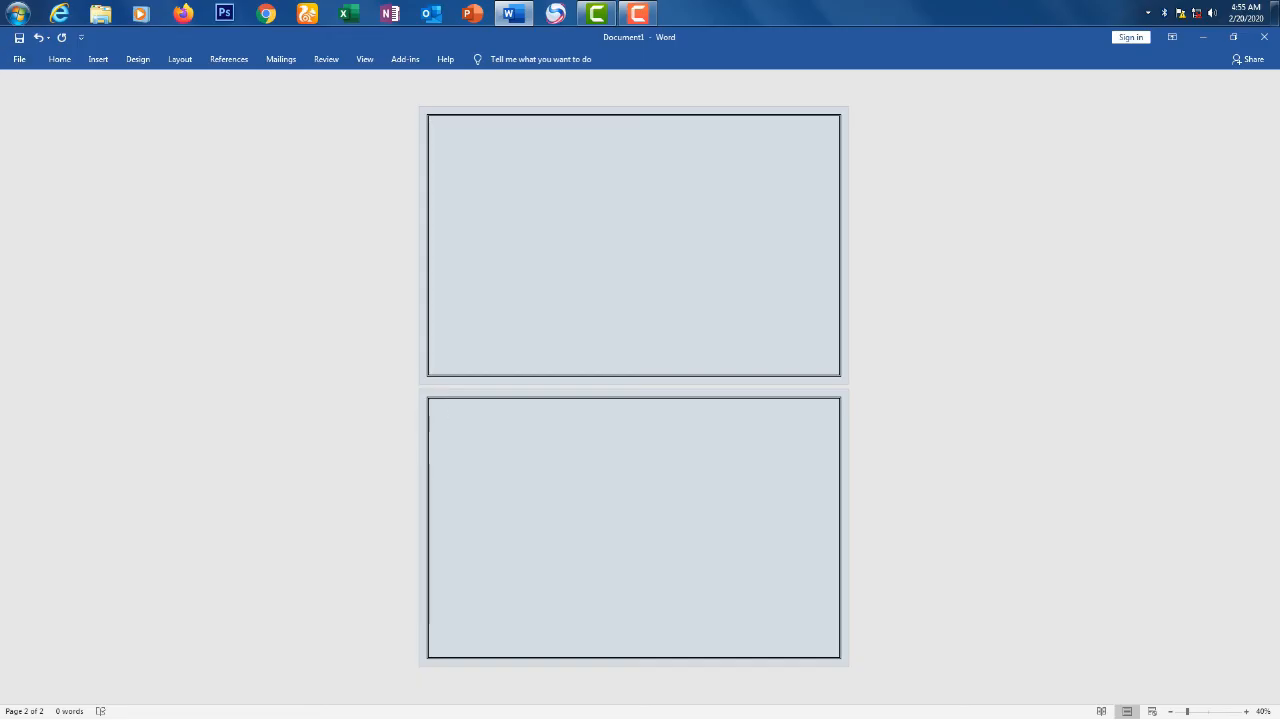